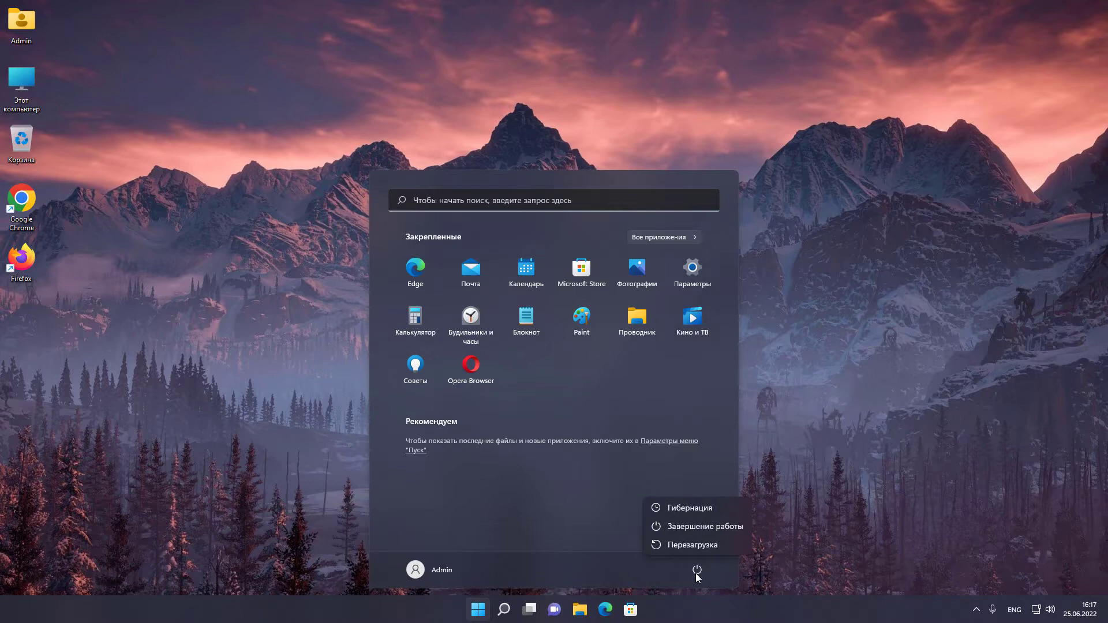
Step: Close the Start menu and search Windows for the Control Panel (Панель управления) to open it
left_click(964, 368)
left_click(963, 369)
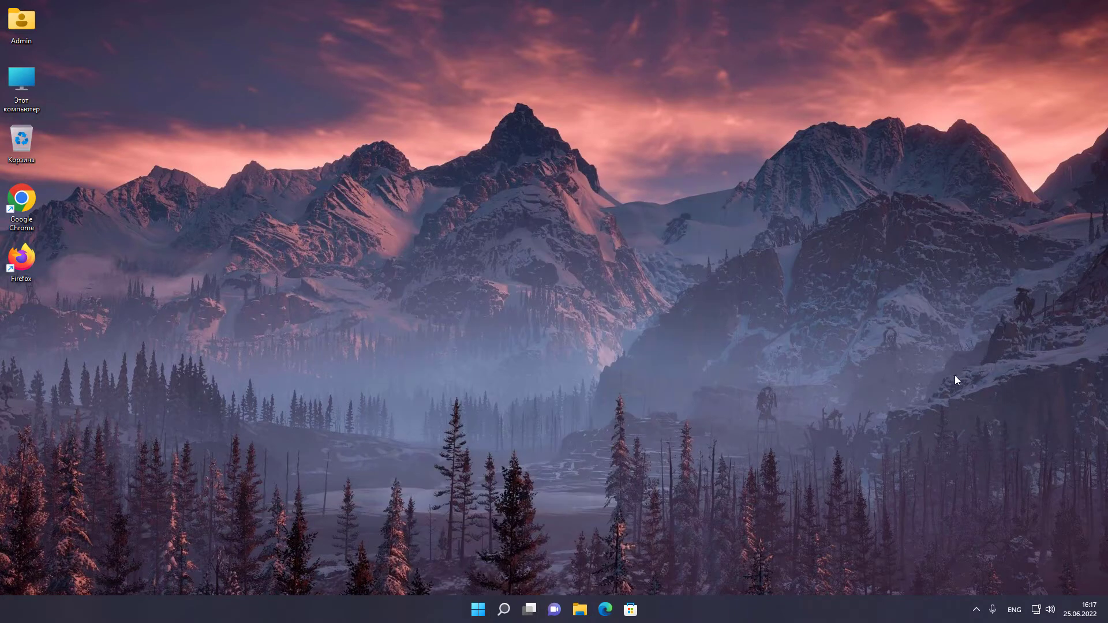
left_click(509, 609)
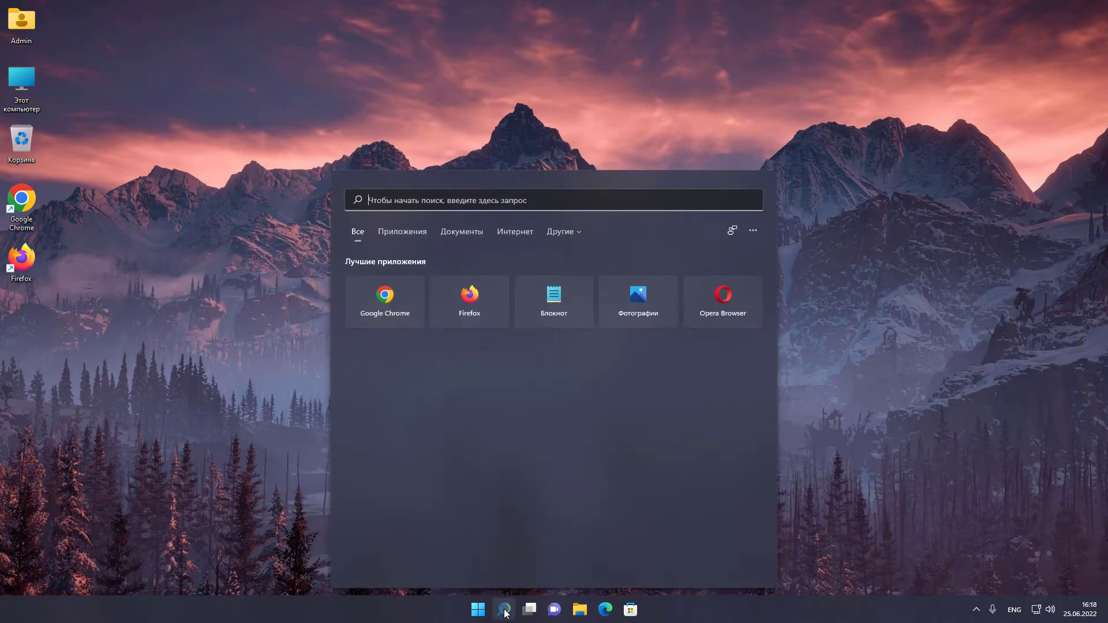
key("super+space")
type("пане")
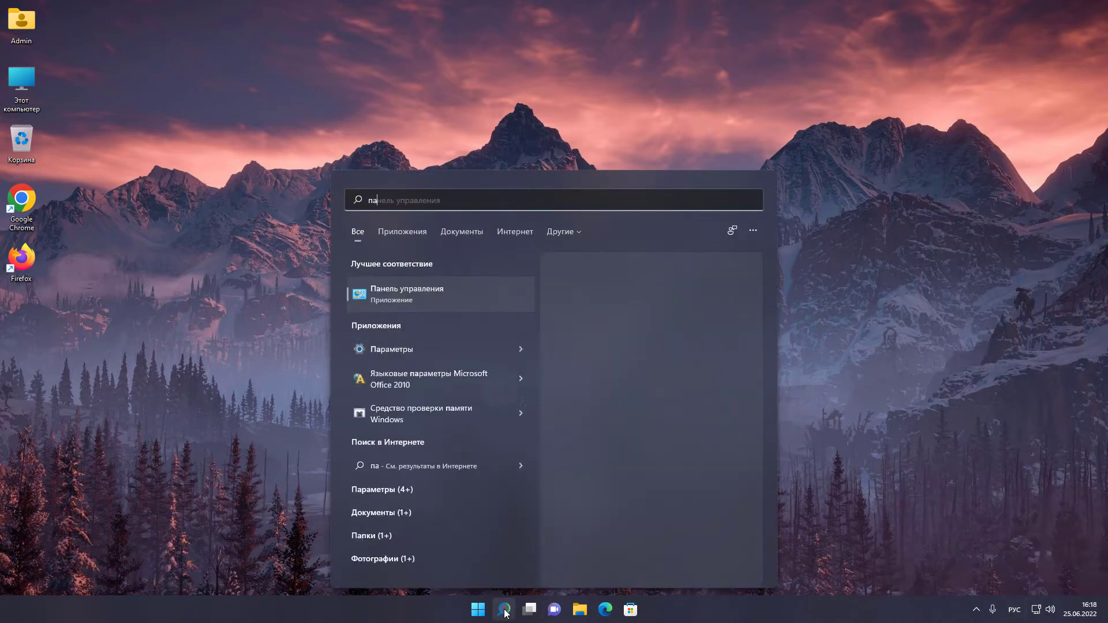
left_click(432, 296)
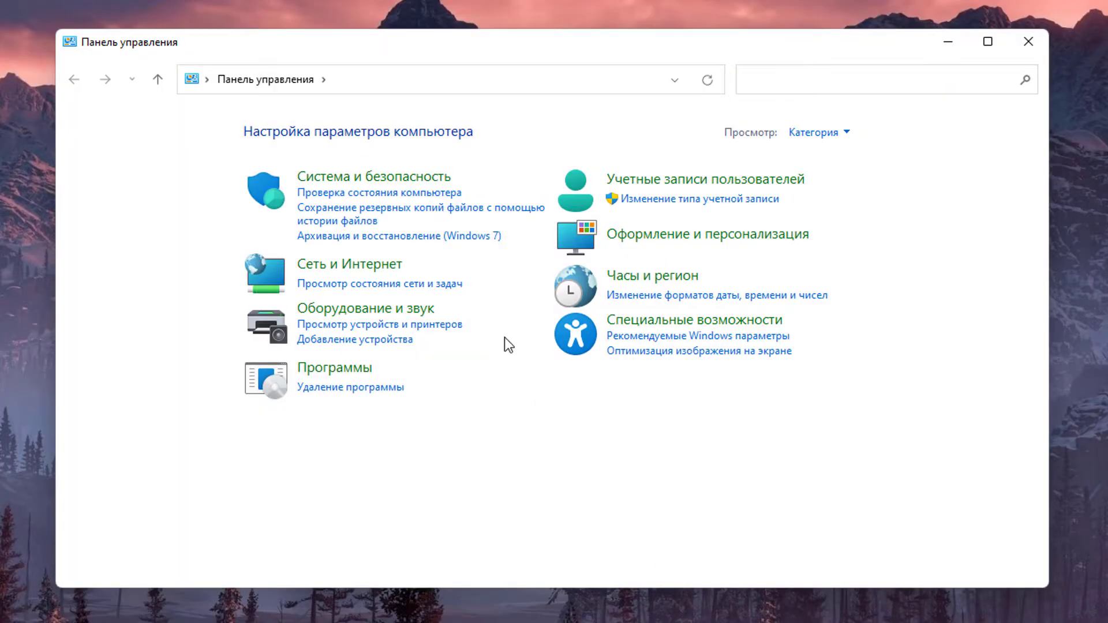
Step: Open the power button actions page in Электропитание under Система и безопасность and unlock its unavailable settings
left_click(396, 178)
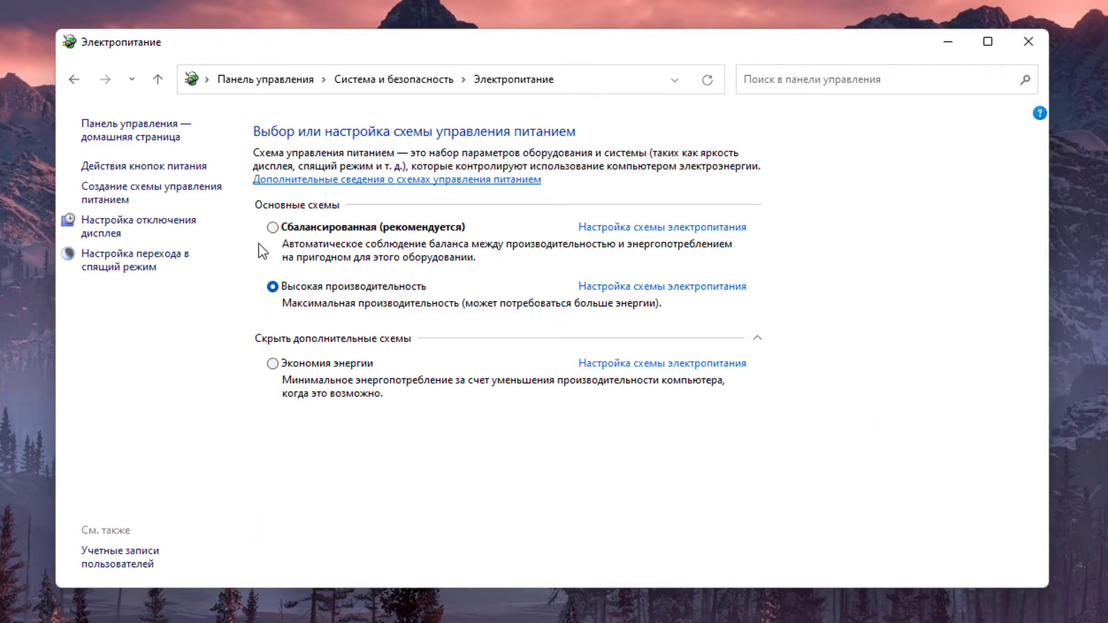
left_click(173, 167)
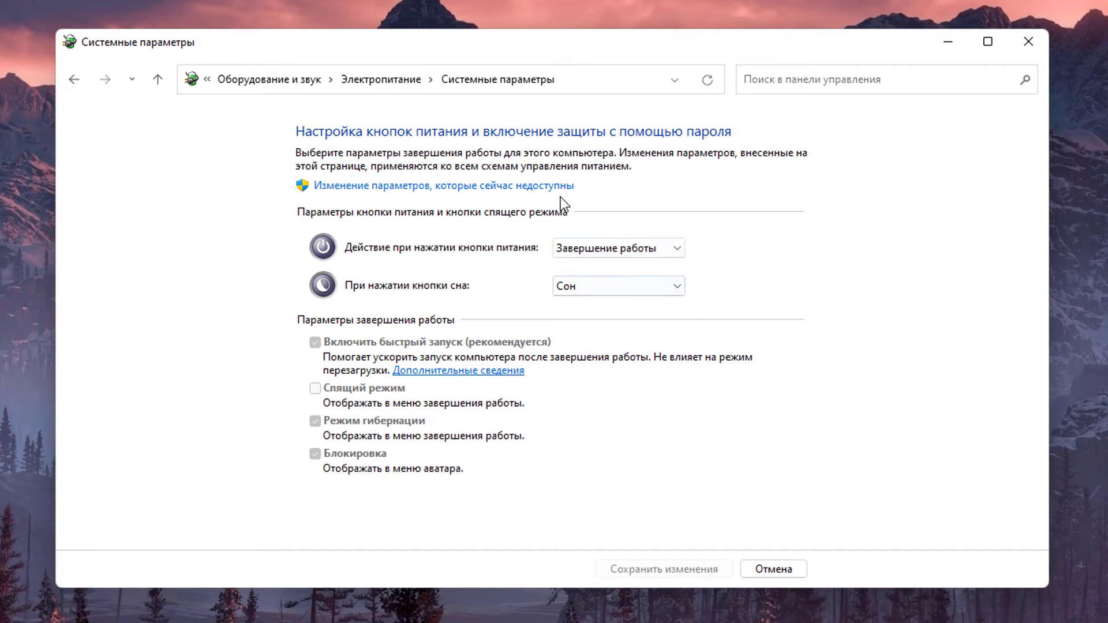
left_click(518, 185)
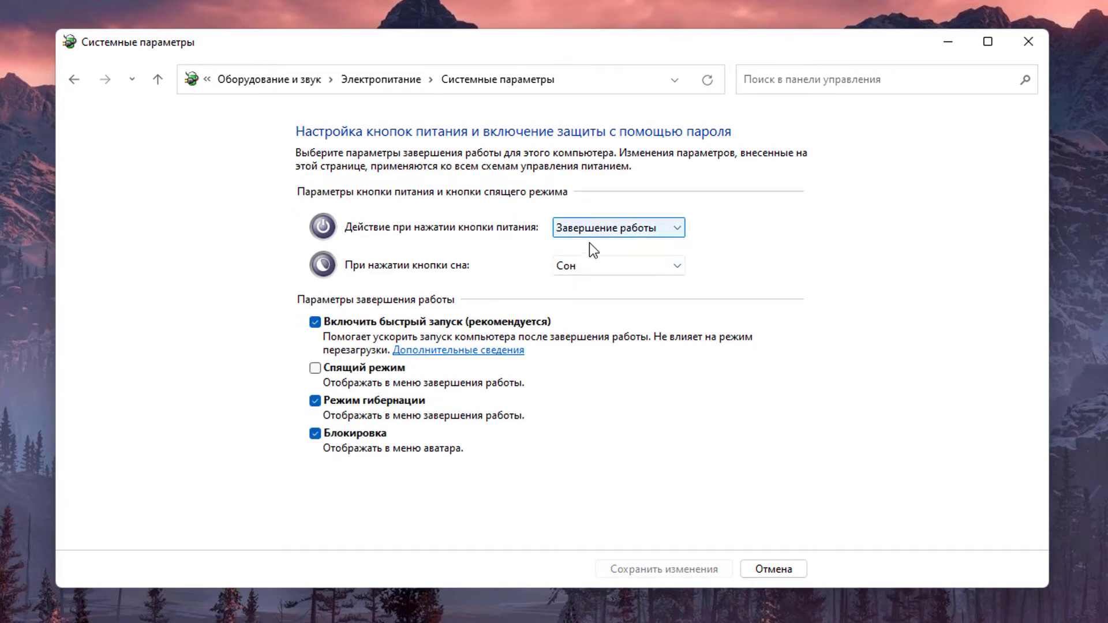
Step: Enable Спящий режим in the shutdown settings, save the changes and close the window
left_click(315, 369)
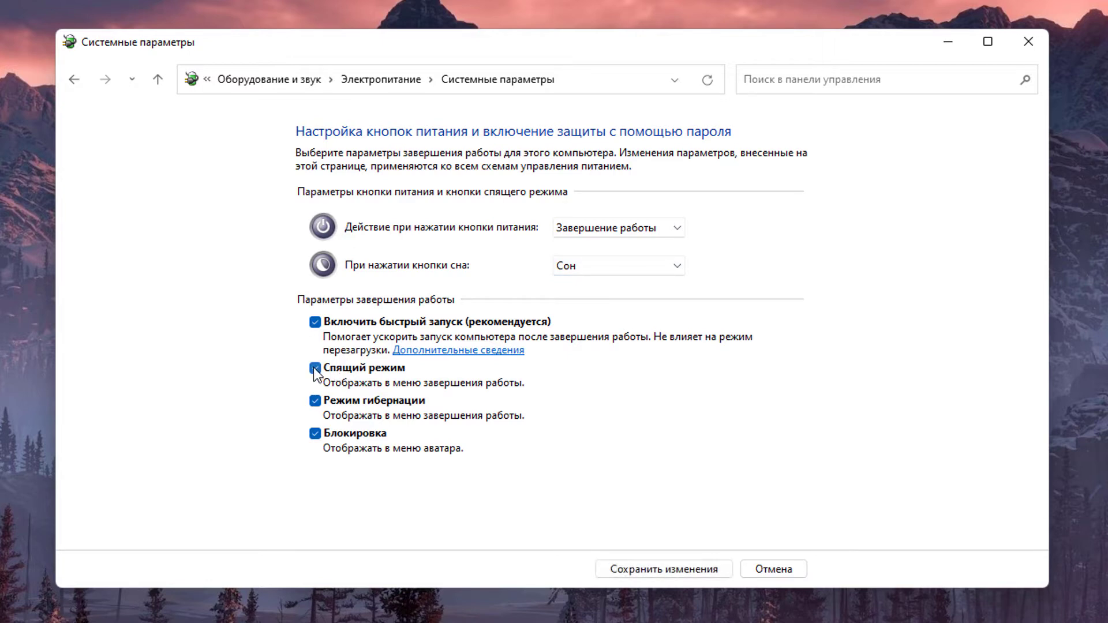
left_click(660, 566)
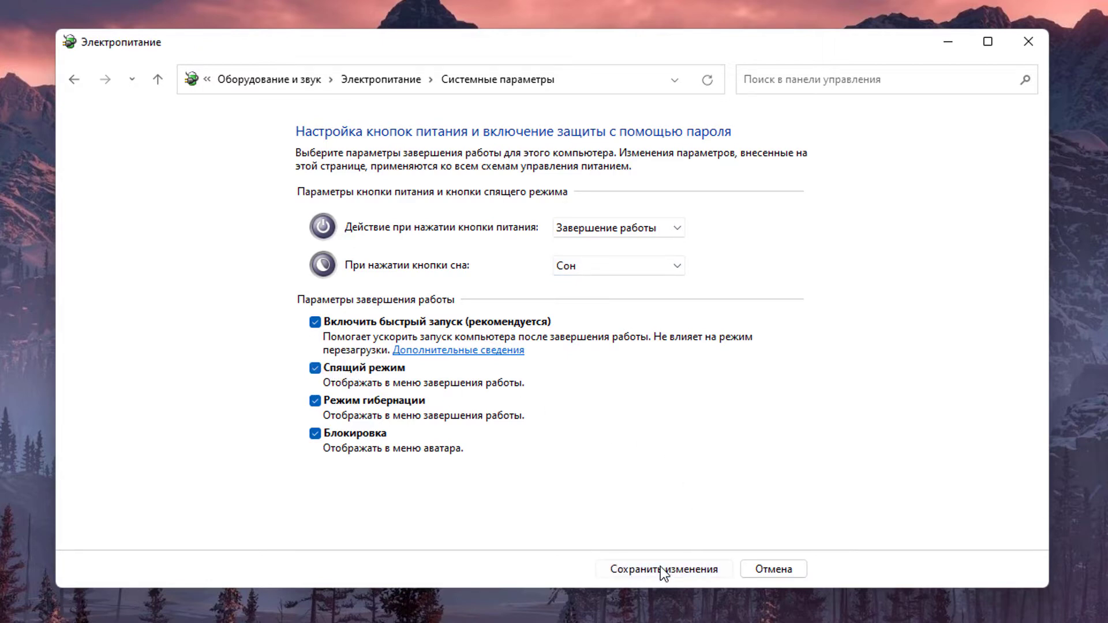
left_click(1038, 38)
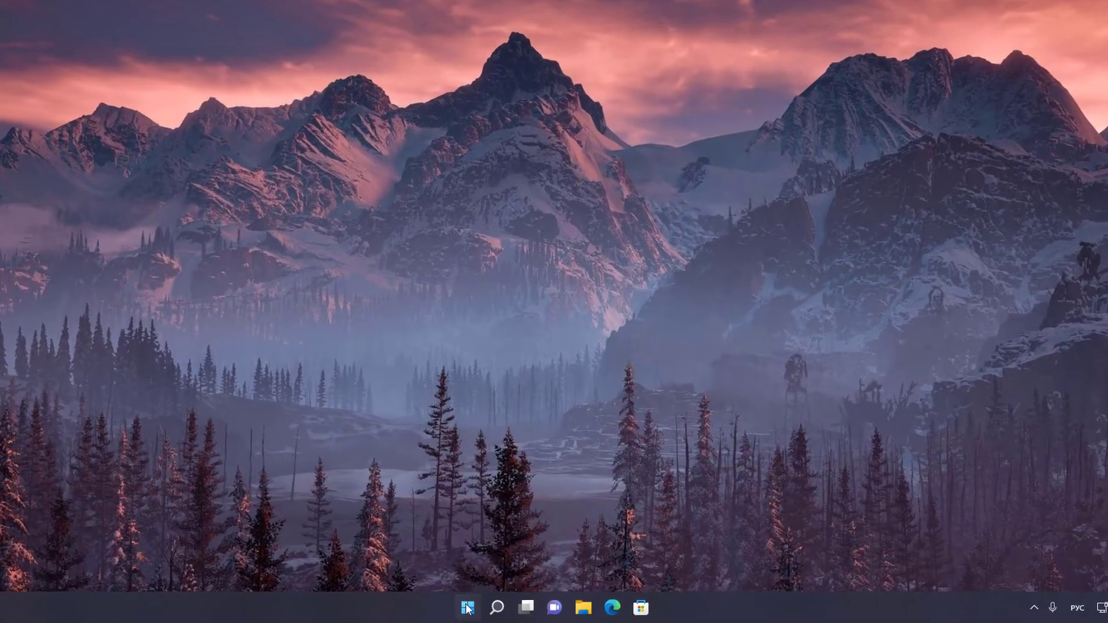
Step: Check the power choices in the Start menu and unlock the unavailable settings on the power button actions page
left_click(468, 607)
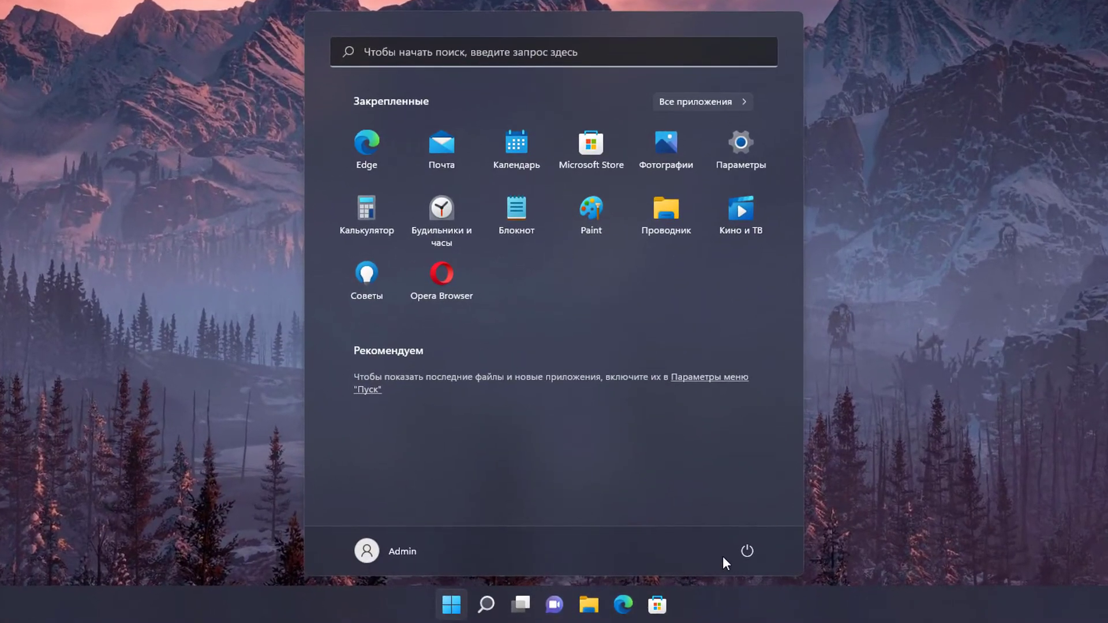
left_click(714, 566)
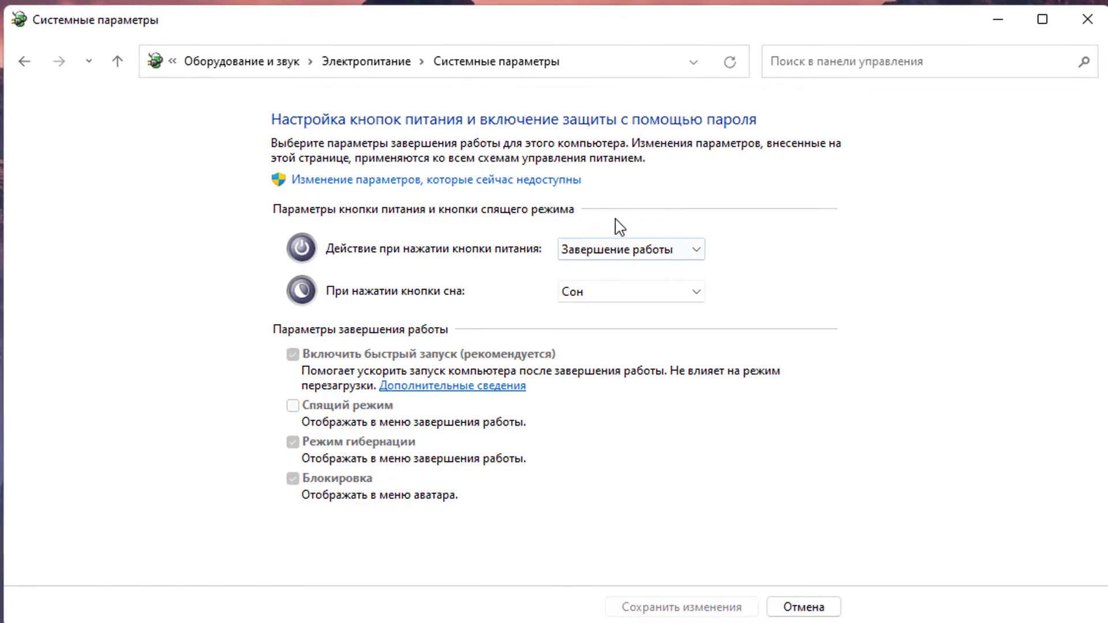
left_click(526, 180)
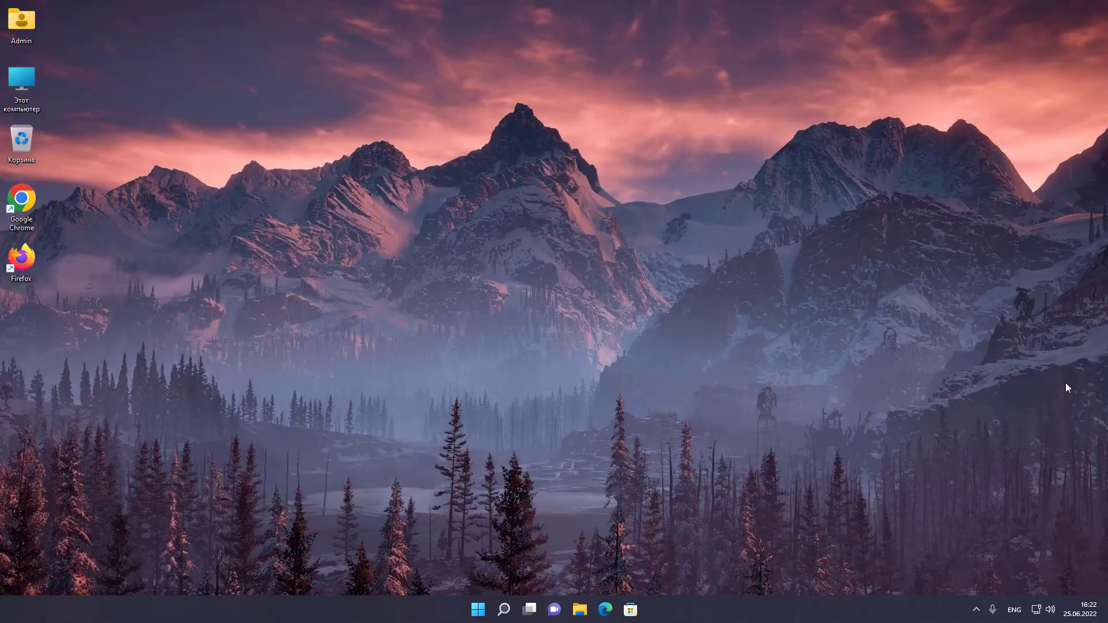
Step: Search Windows for the Registry Editor (Редактор реестра) and open it
left_click(504, 609)
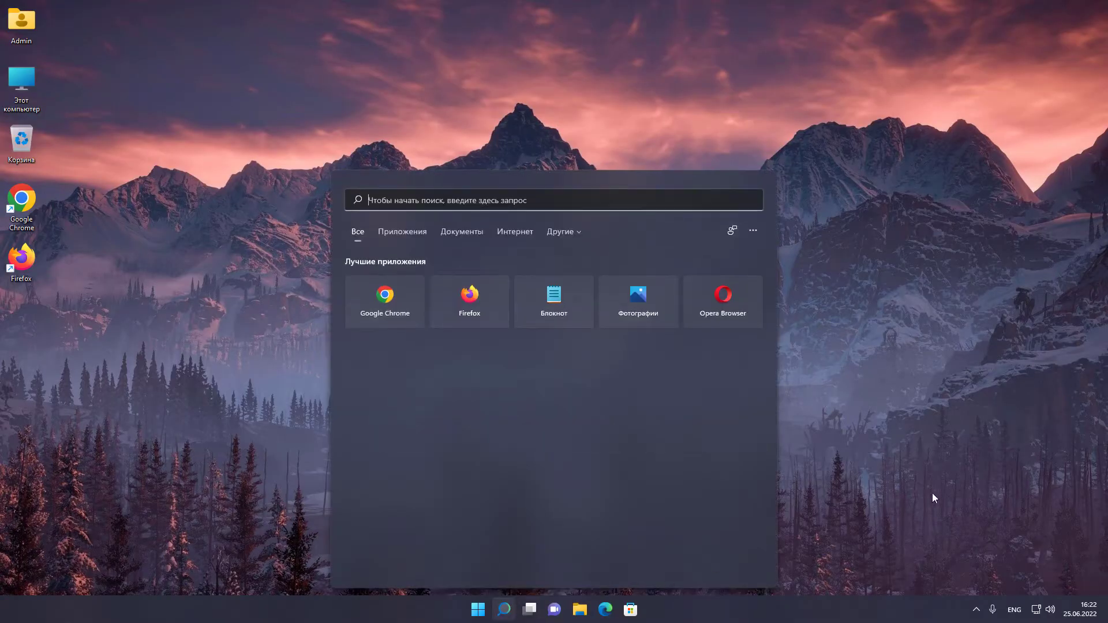
key("alt+shift")
type("редак")
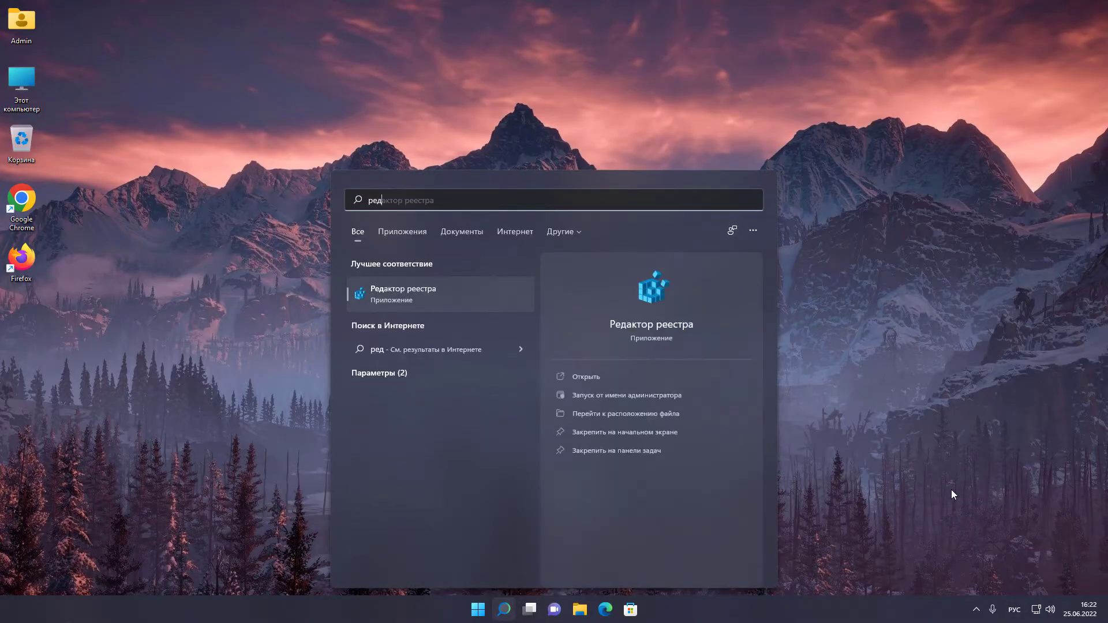
left_click(417, 297)
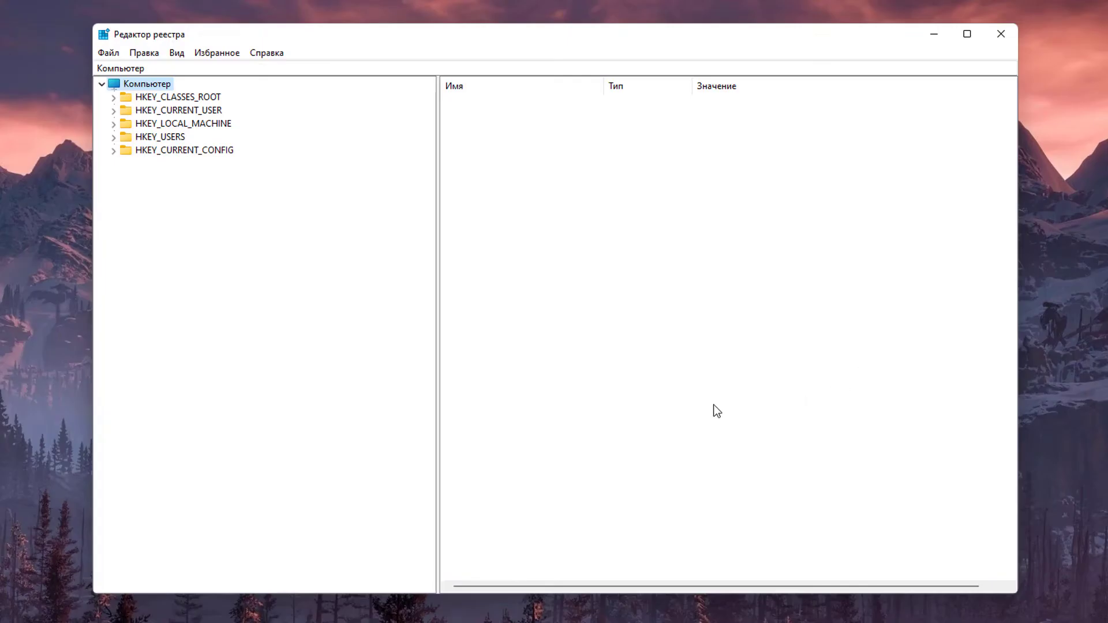
Step: Go to the registry key HKEY_LOCAL_MACHINE\SOFTWARE\Policies\Microsoft\Windows\Explorer
double_click(196, 128)
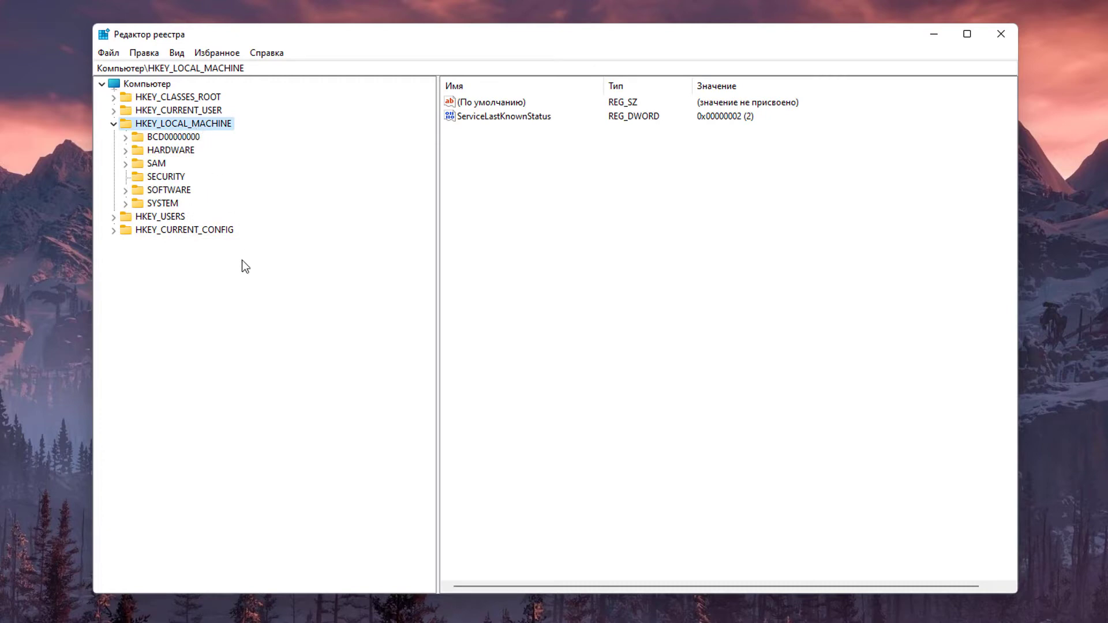
double_click(167, 190)
scroll(179, 398, "down", 1)
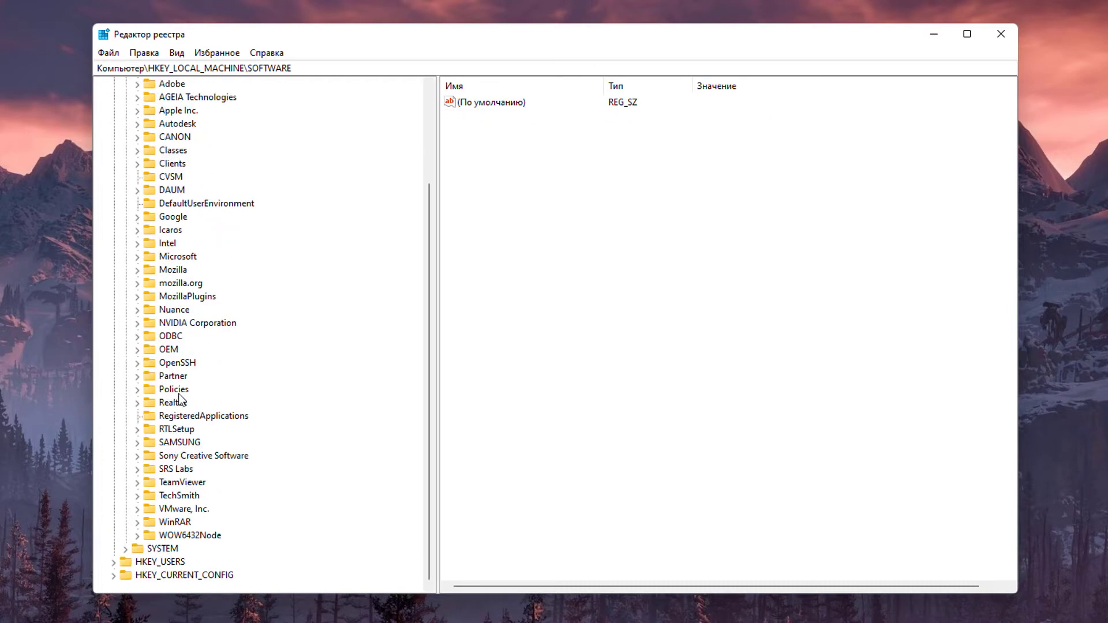
double_click(178, 393)
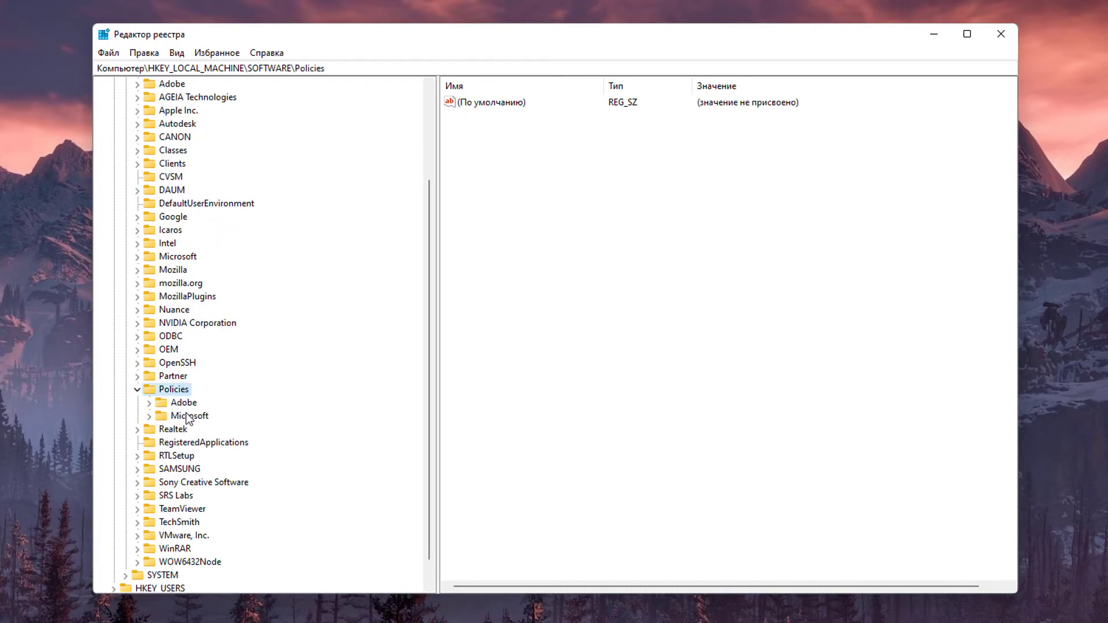
double_click(187, 417)
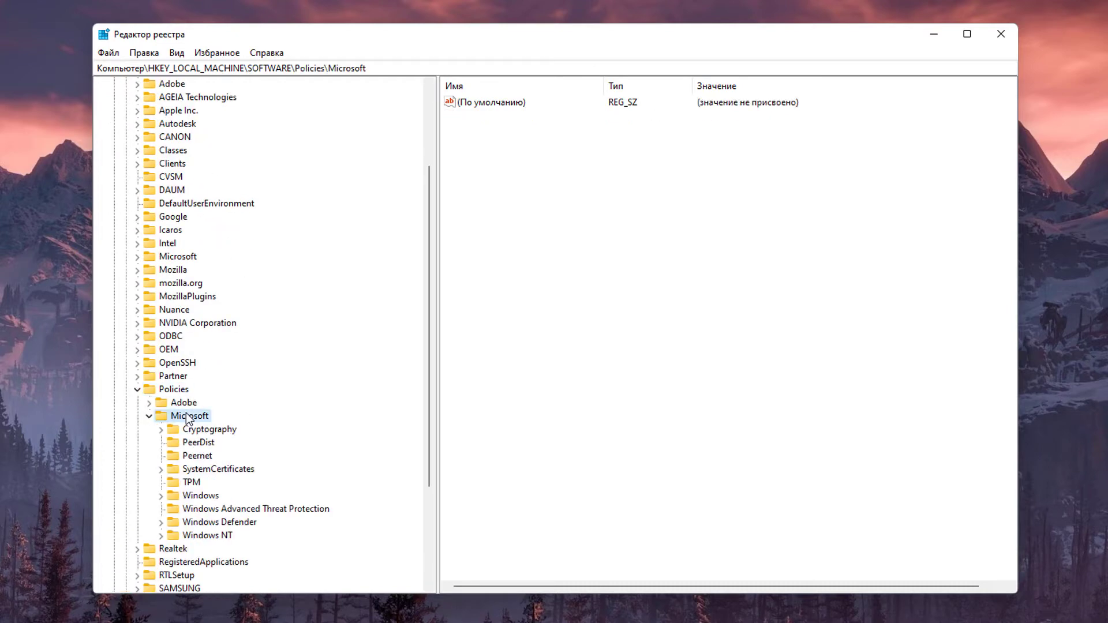
double_click(209, 497)
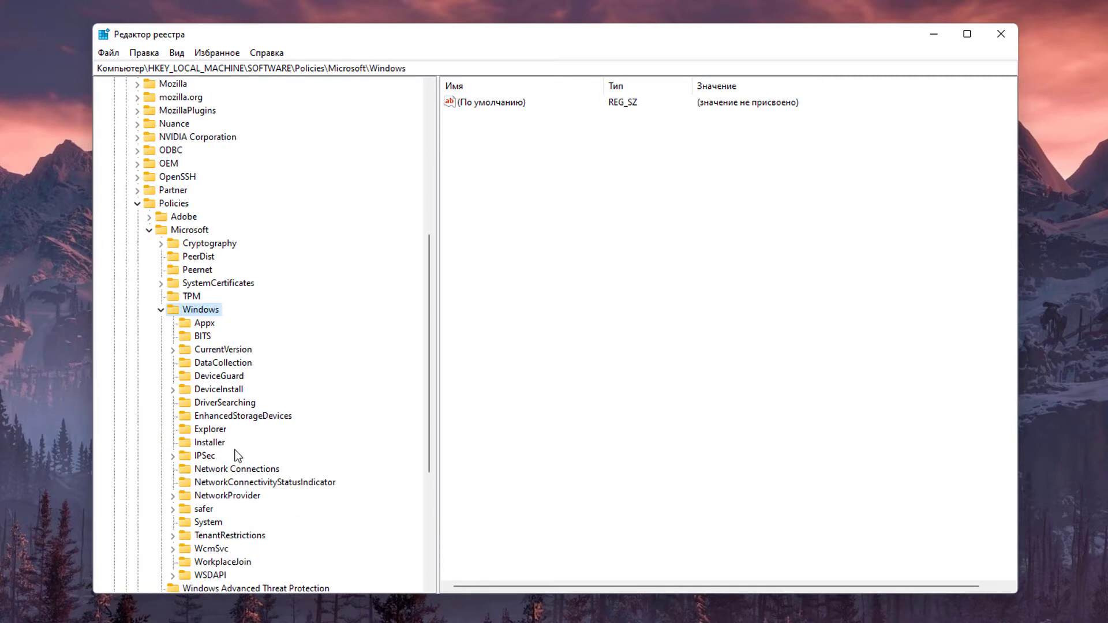
left_click(206, 430)
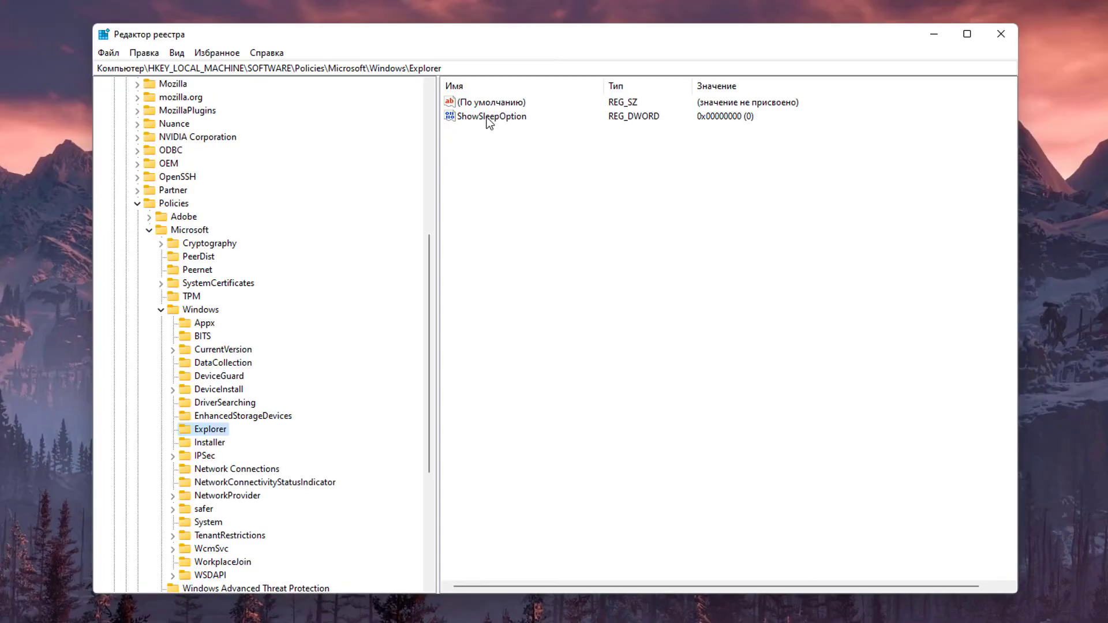
Step: Set the ShowSleepOption DWORD value to 1 in the Explorer key and minimize the Registry Editor
double_click(487, 117)
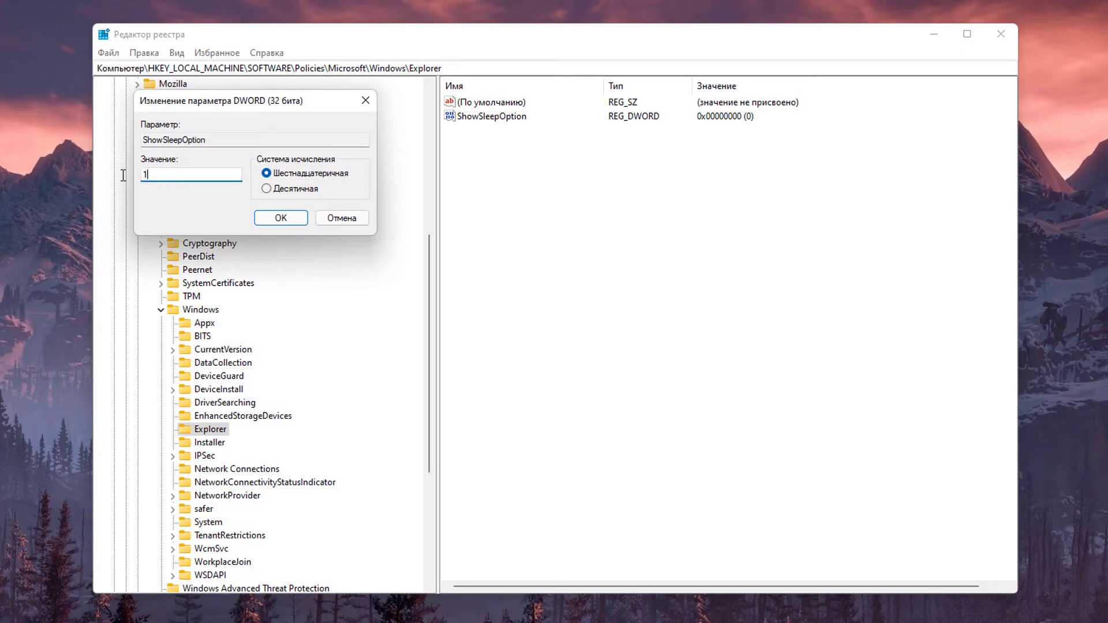
type("1")
left_click(278, 217)
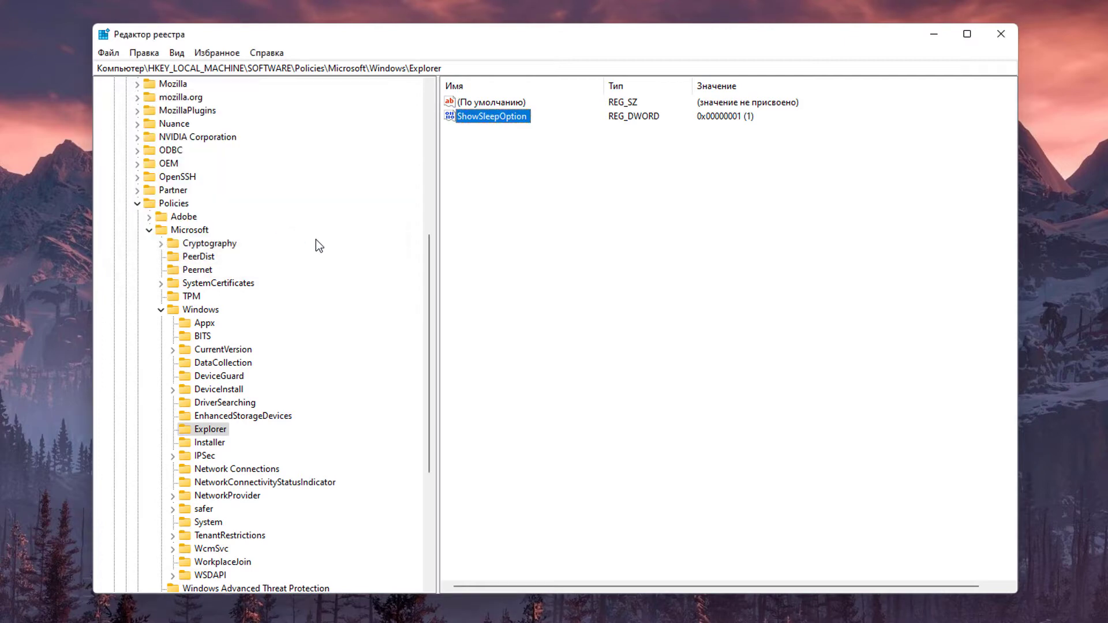
left_click(583, 246)
left_click(932, 37)
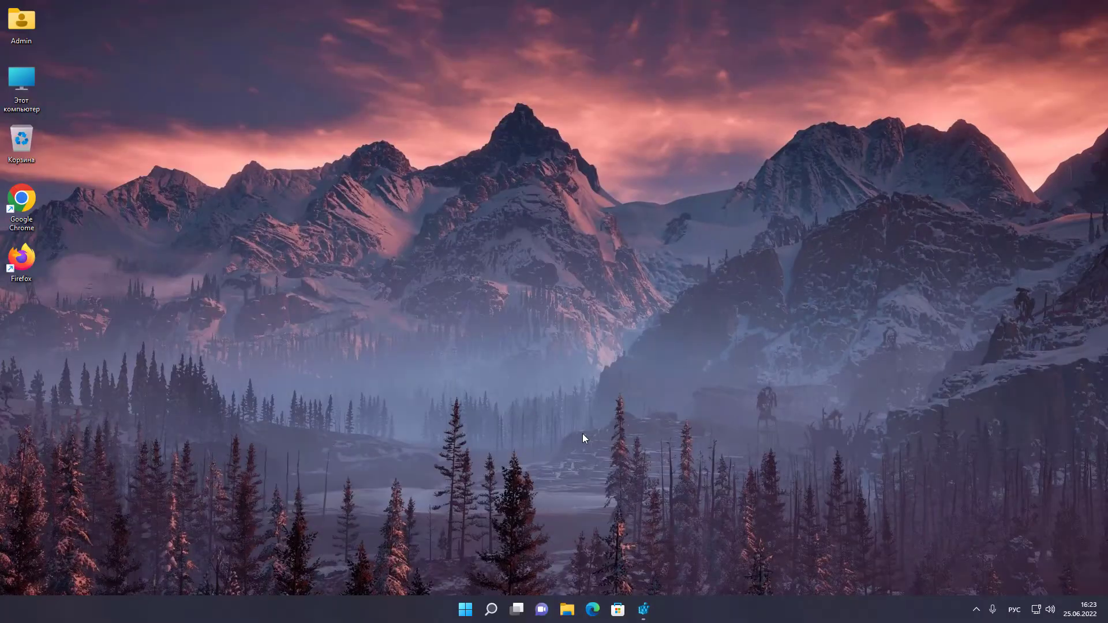
Step: Open the power button actions page through Панель управления, Система и безопасность and Электропитание, and unlock its unavailable settings
left_click(495, 609)
type("панель управления")
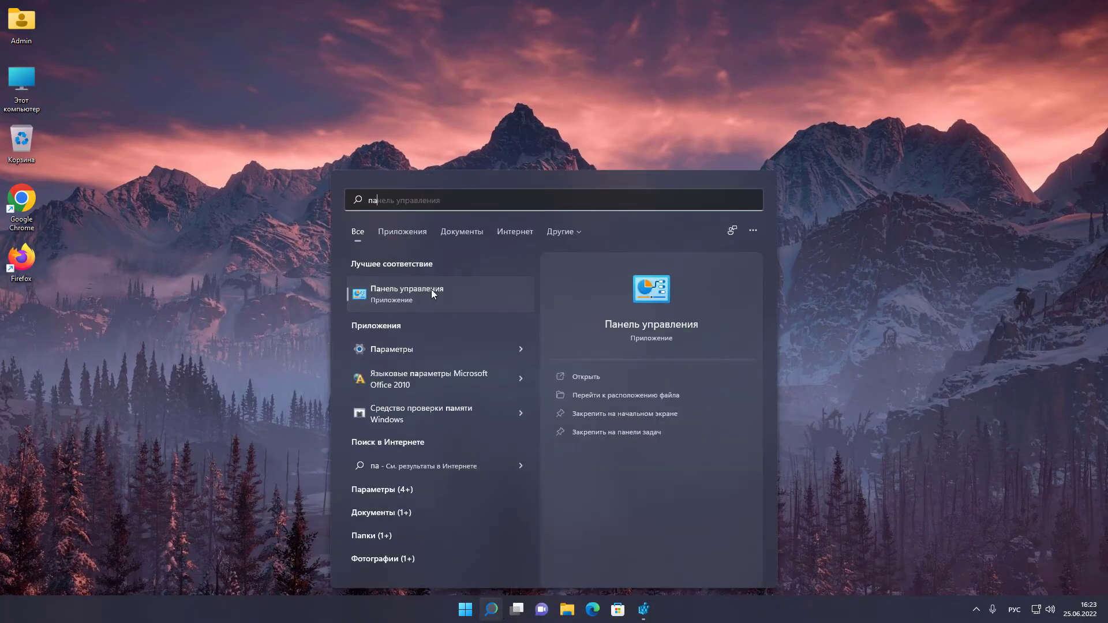
left_click(431, 289)
left_click(465, 226)
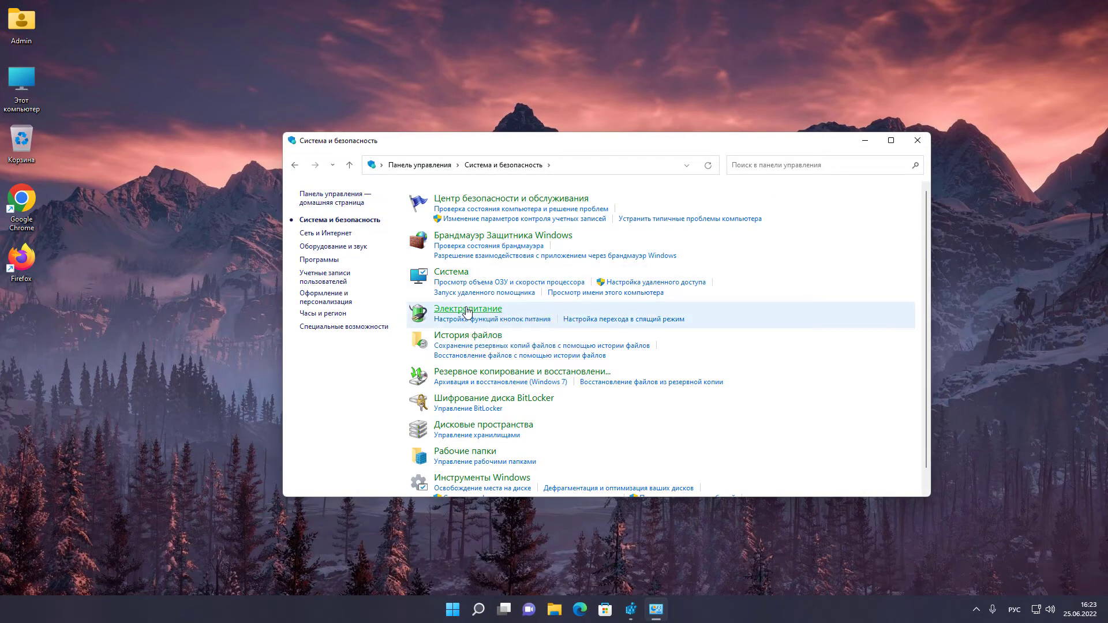
left_click(468, 308)
left_click(332, 225)
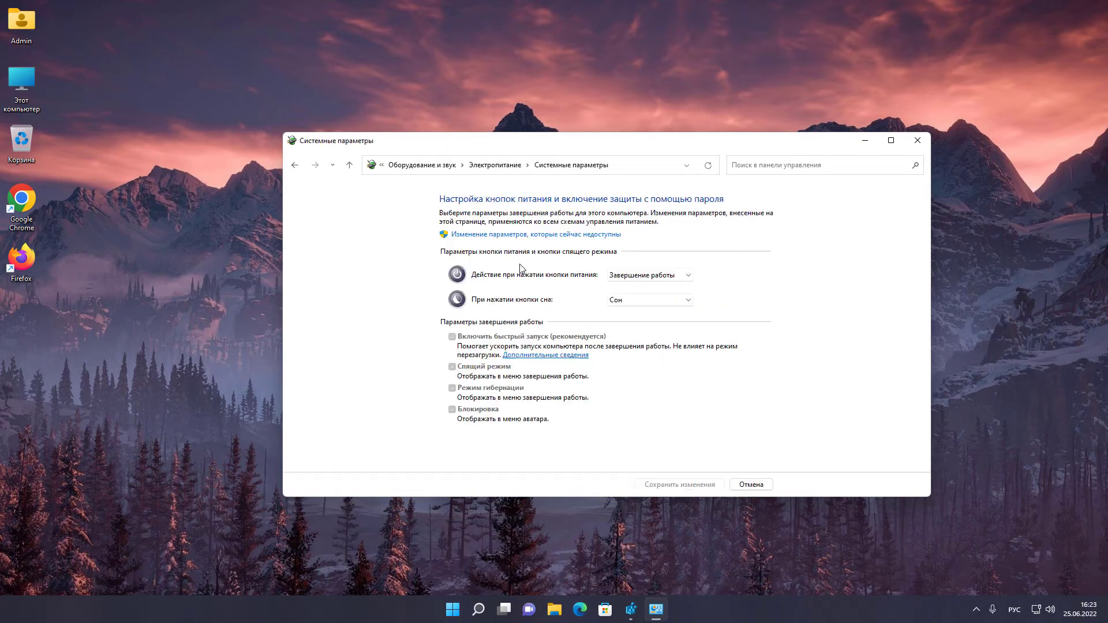
left_click(490, 235)
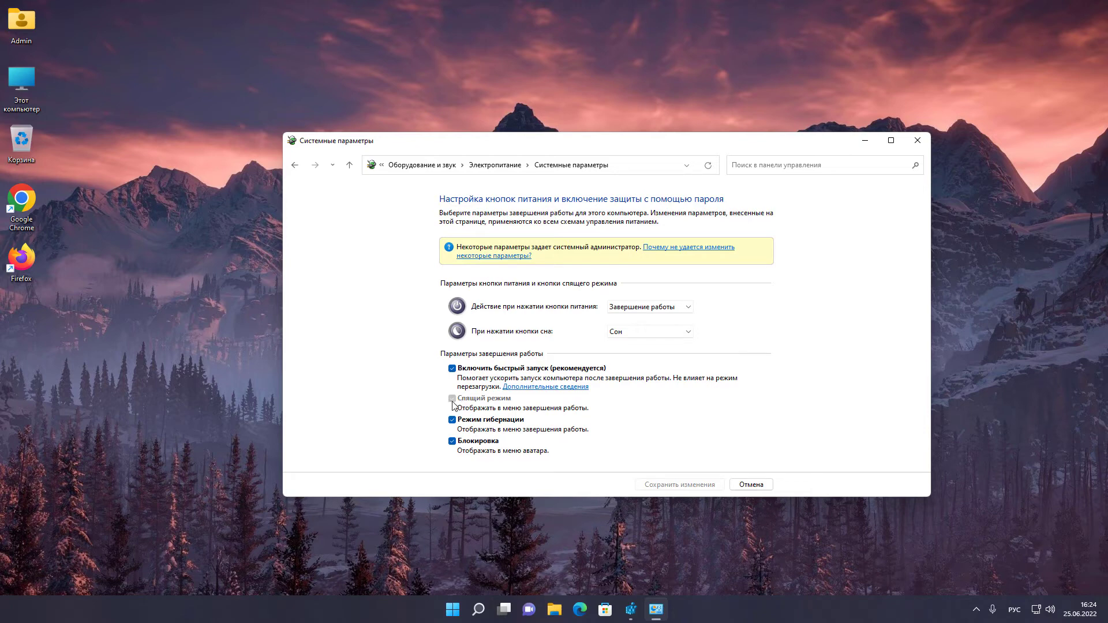
Step: Switch to the Registry Editor, delete the ShowSleepOption value from the Explorer key and close the editor
left_click(631, 613)
left_click(587, 145)
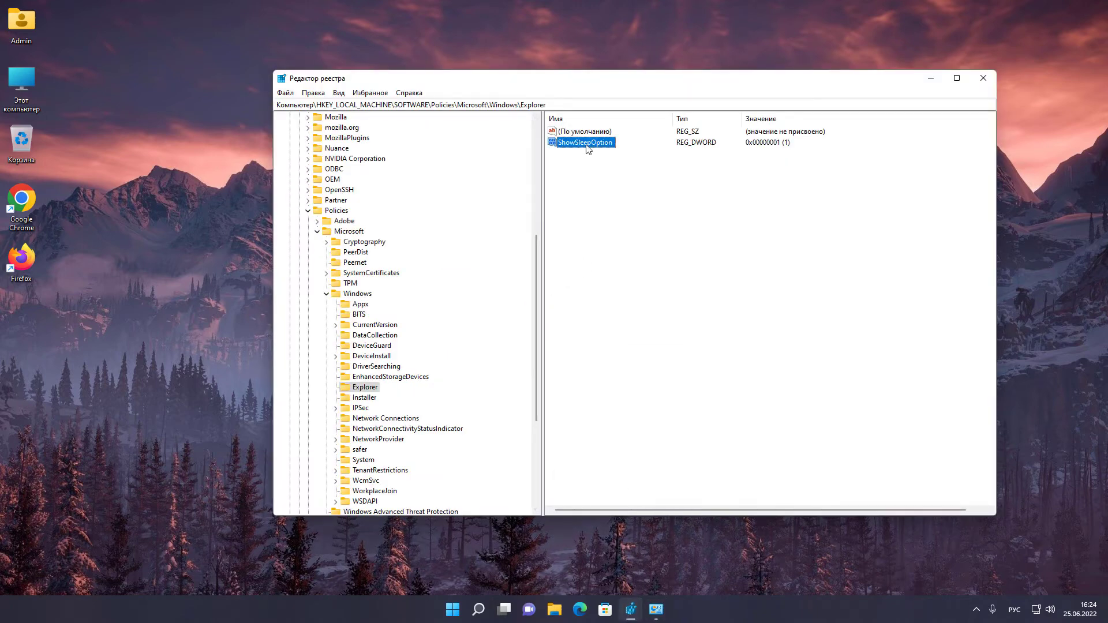
right_click(587, 145)
left_click(633, 183)
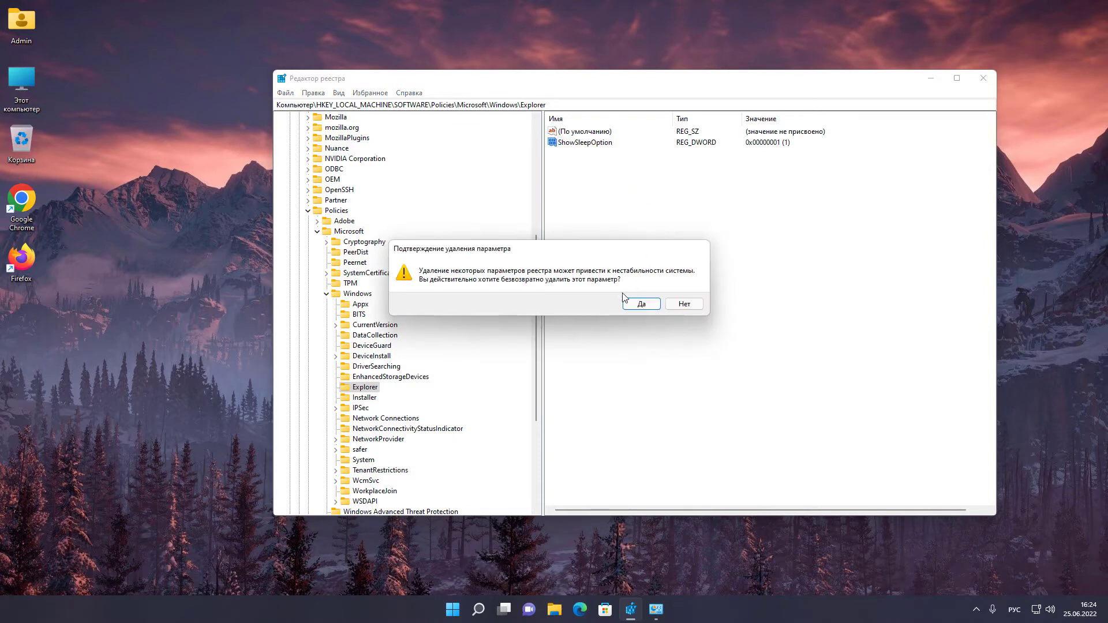
left_click(641, 303)
left_click(983, 78)
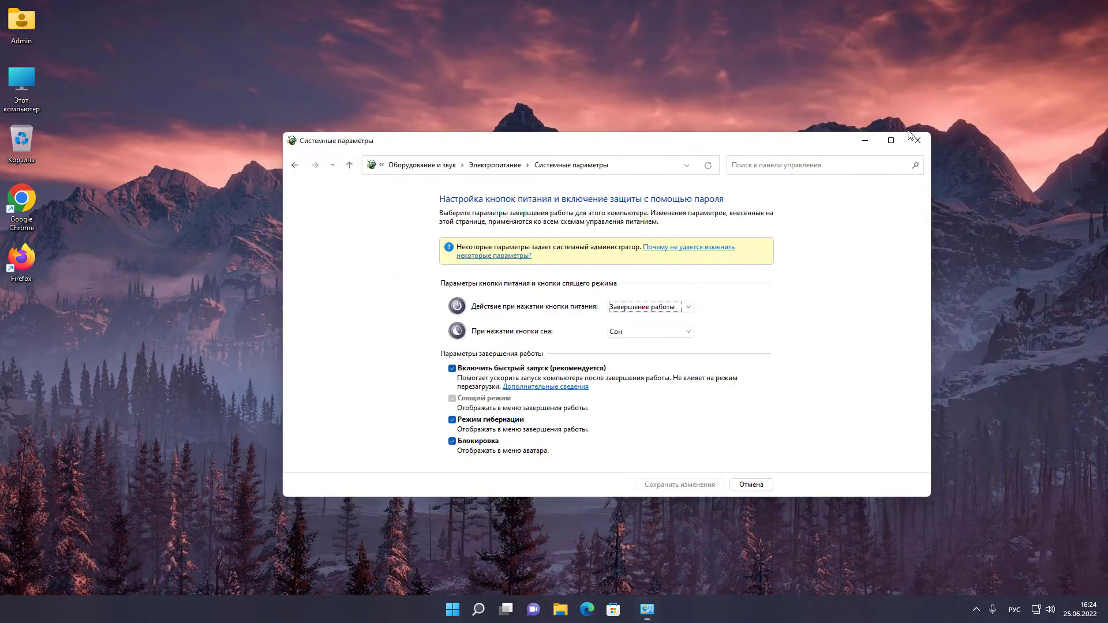
Step: Reopen the power button actions page, unlock its unavailable settings and try to toggle Спящий режим
left_click(295, 165)
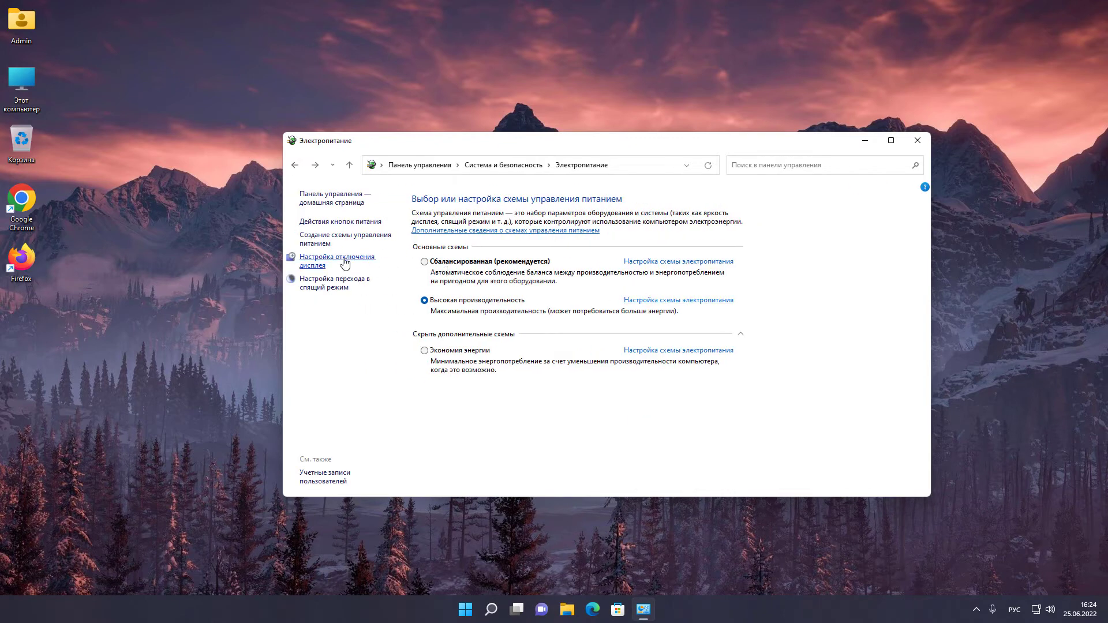
left_click(341, 224)
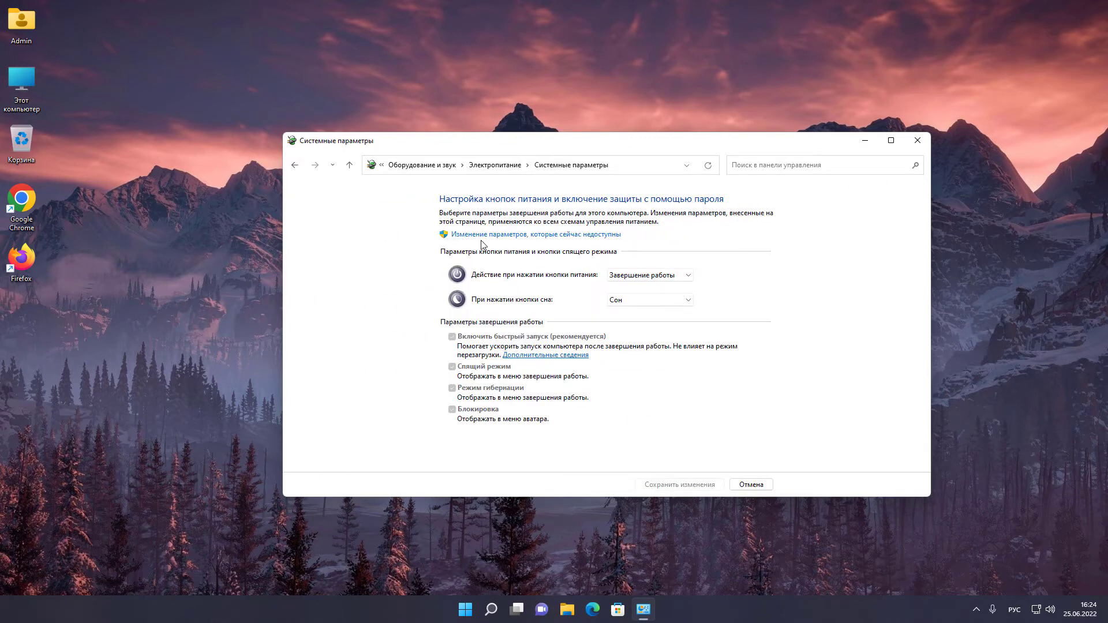
left_click(481, 236)
left_click(451, 366)
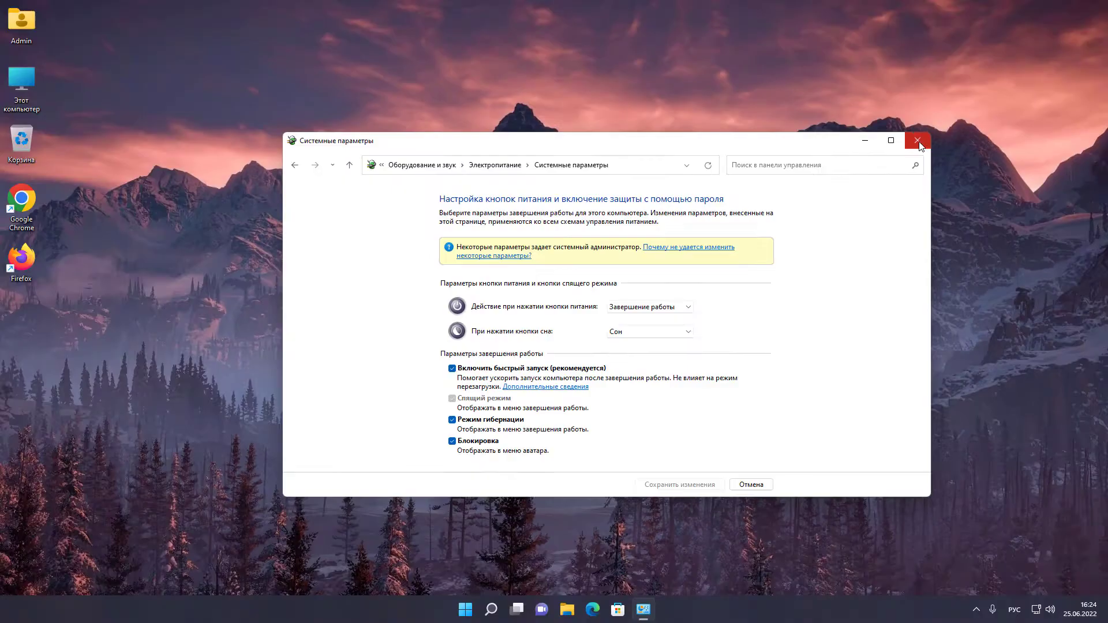
Step: Close the power settings window, open Диспетчер задач and restart both Проводник processes
left_click(917, 142)
right_click(477, 609)
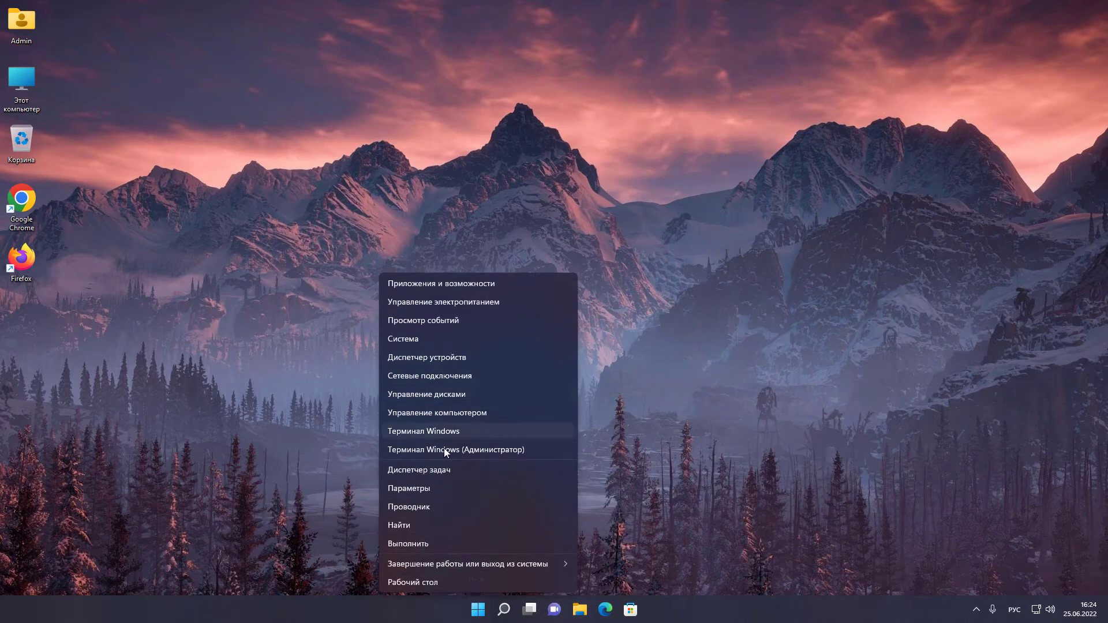
left_click(449, 470)
scroll(655, 285, "down", 7)
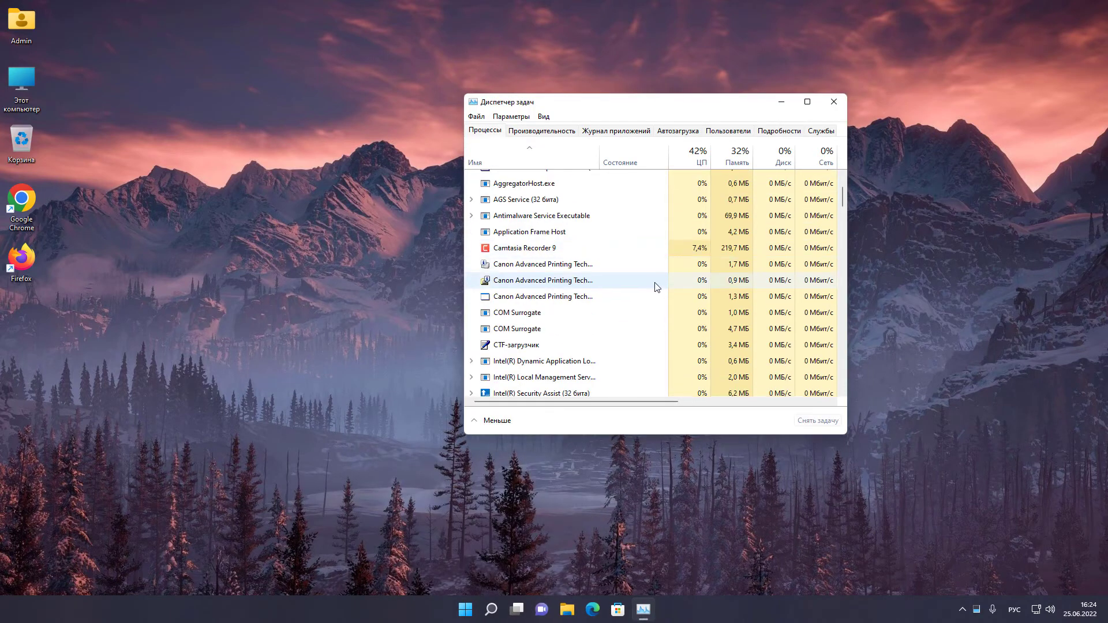
scroll(647, 312, "down", 10)
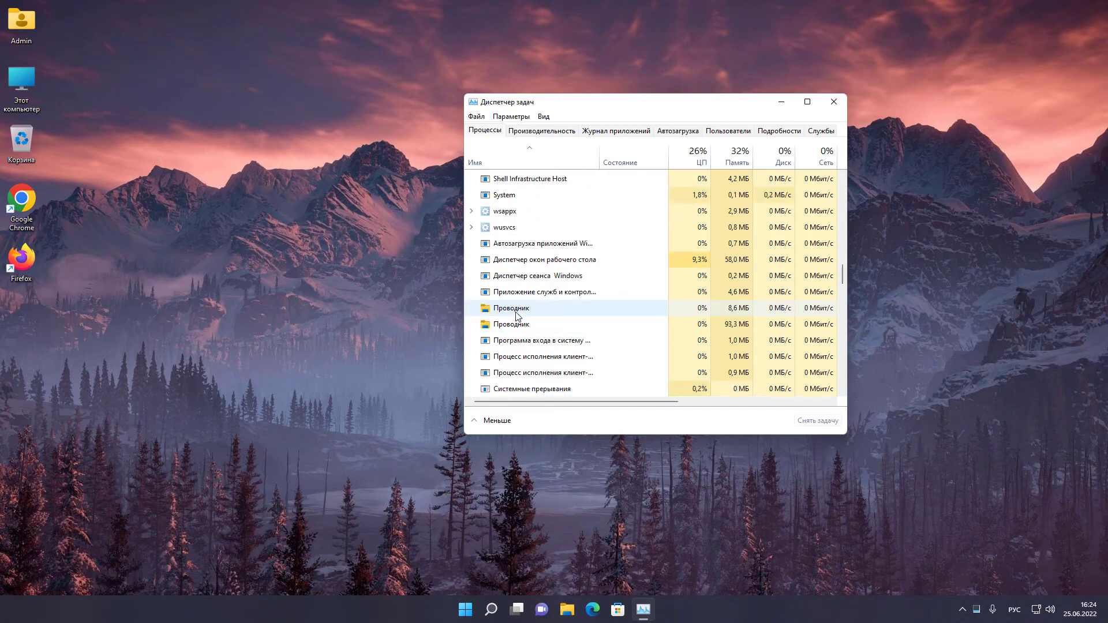
left_click(516, 312)
right_click(515, 312)
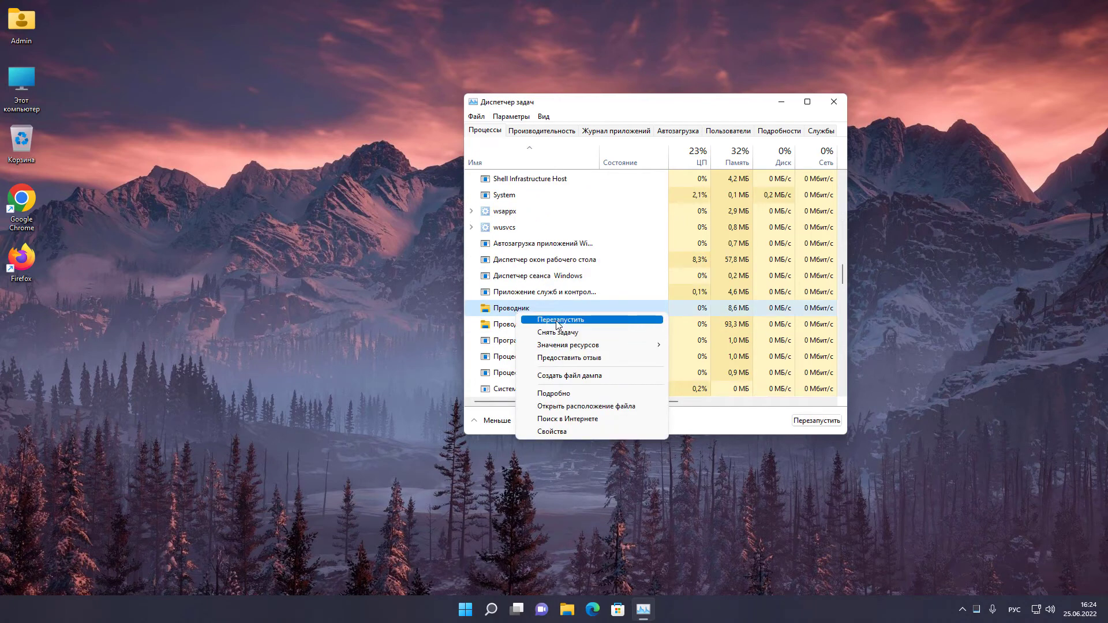
left_click(522, 317)
right_click(515, 314)
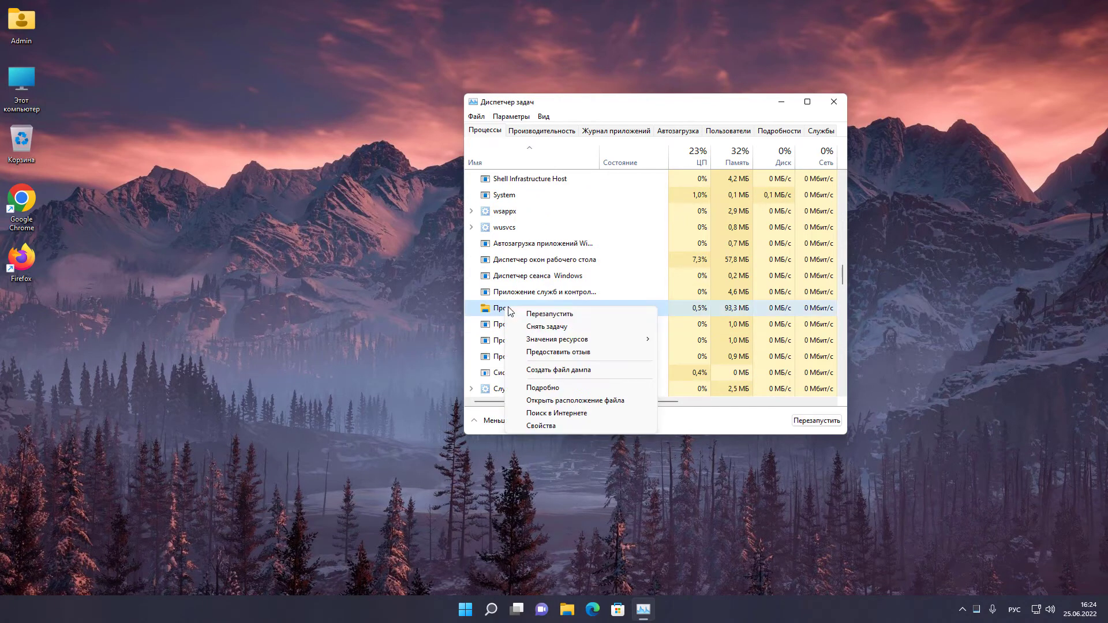
left_click(540, 316)
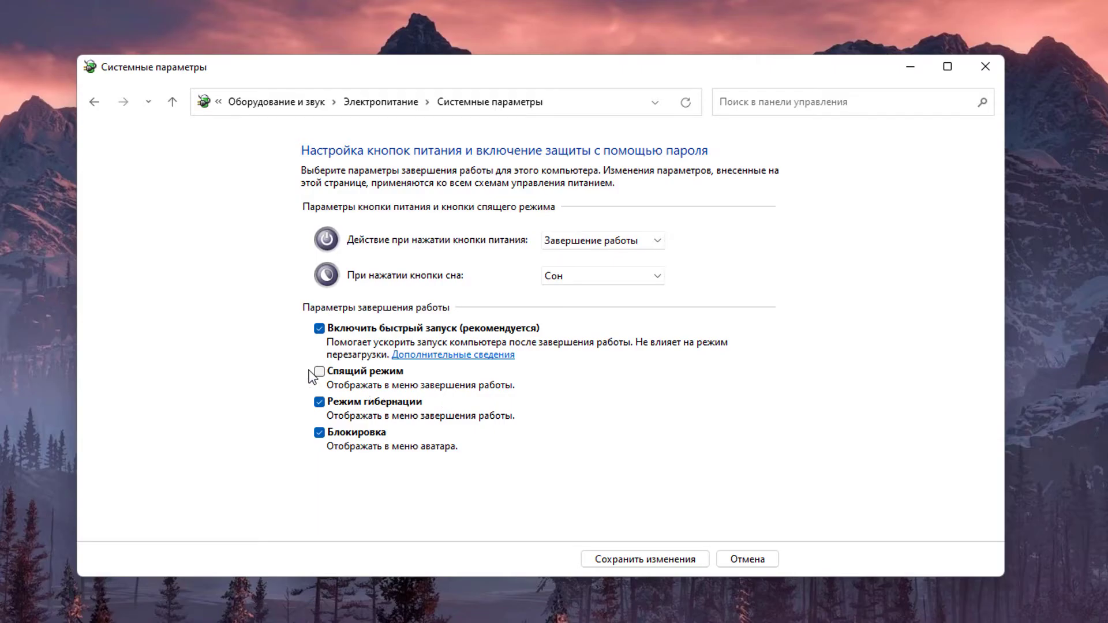
Step: Toggle the Спящий режим shutdown option to test it and check the power options in the Start menu
left_click(319, 371)
left_click(319, 371)
left_click(321, 374)
left_click(322, 374)
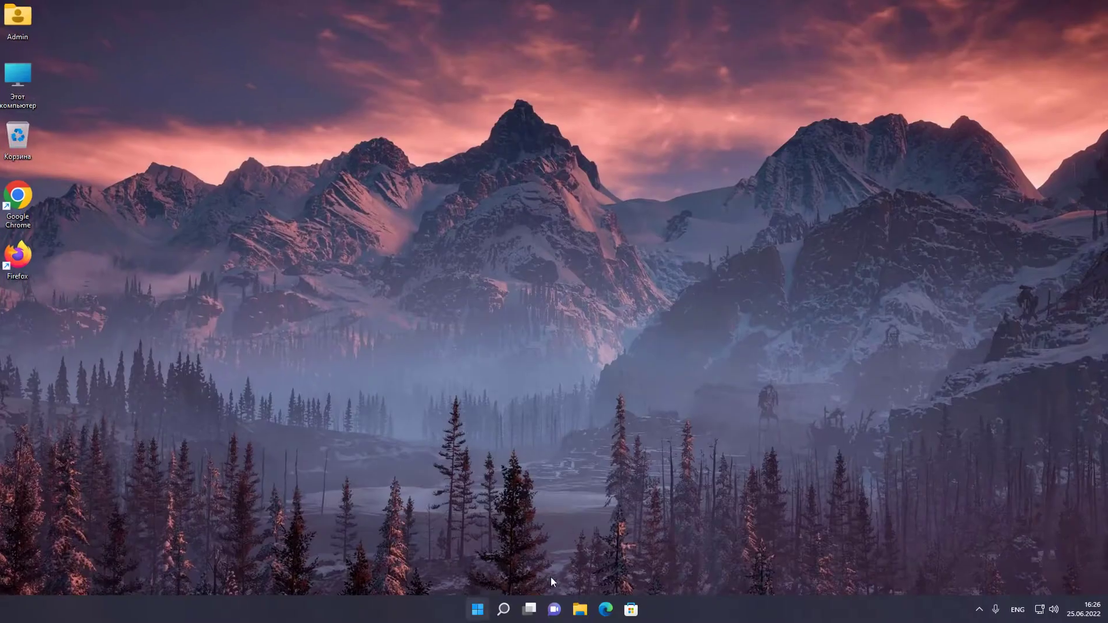
key("super")
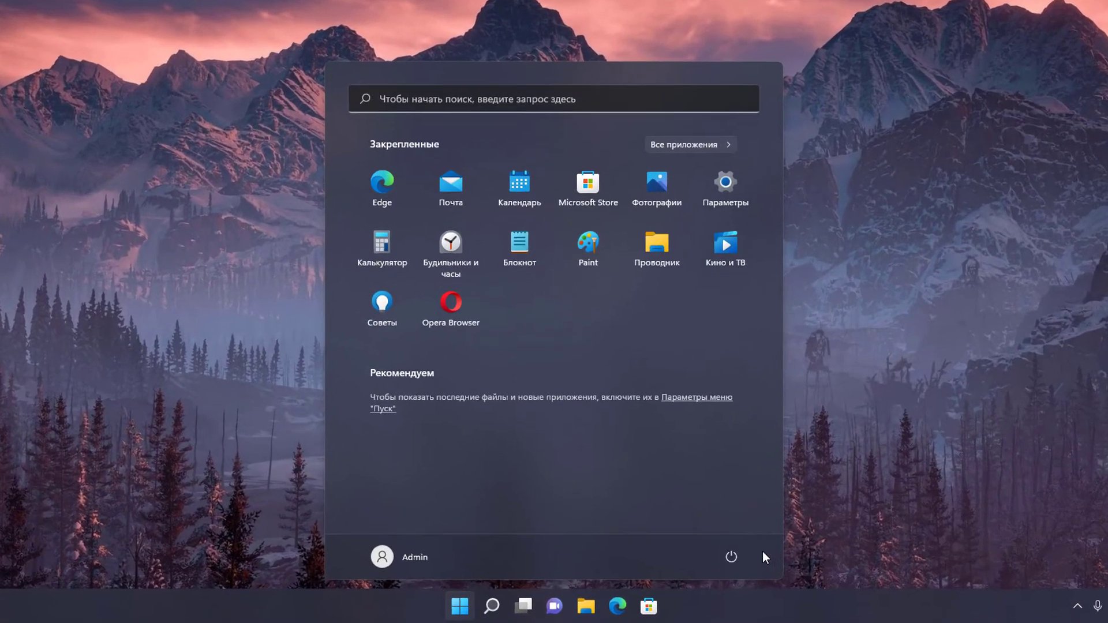
left_click(747, 551)
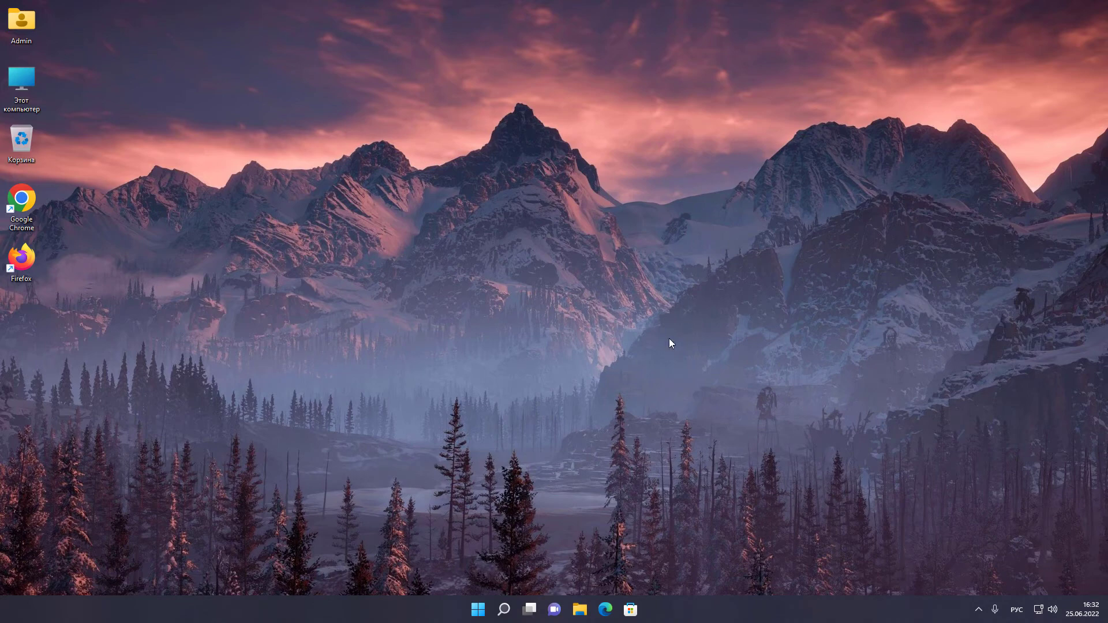
Step: Search Windows for "групп" and open Изменение групповой политики
left_click(504, 610)
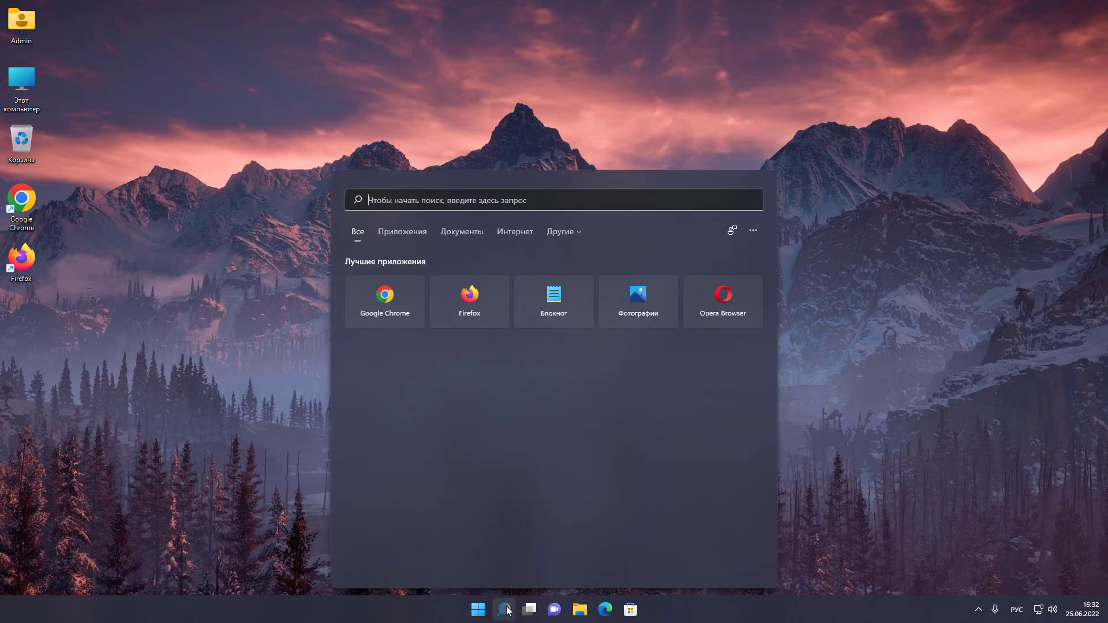
type("групп")
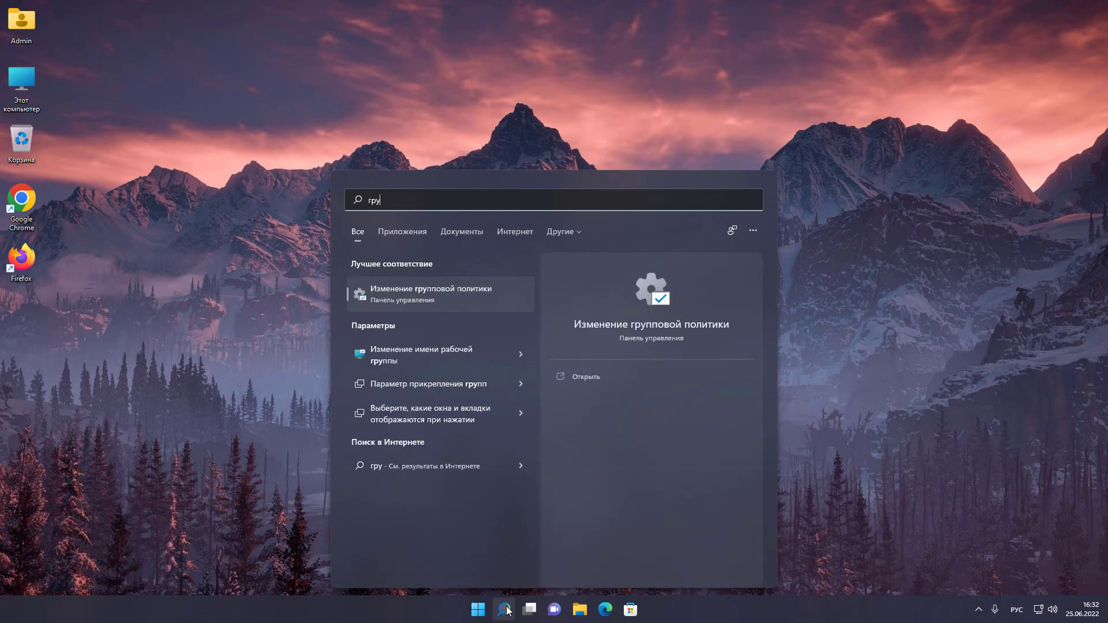
left_click(434, 301)
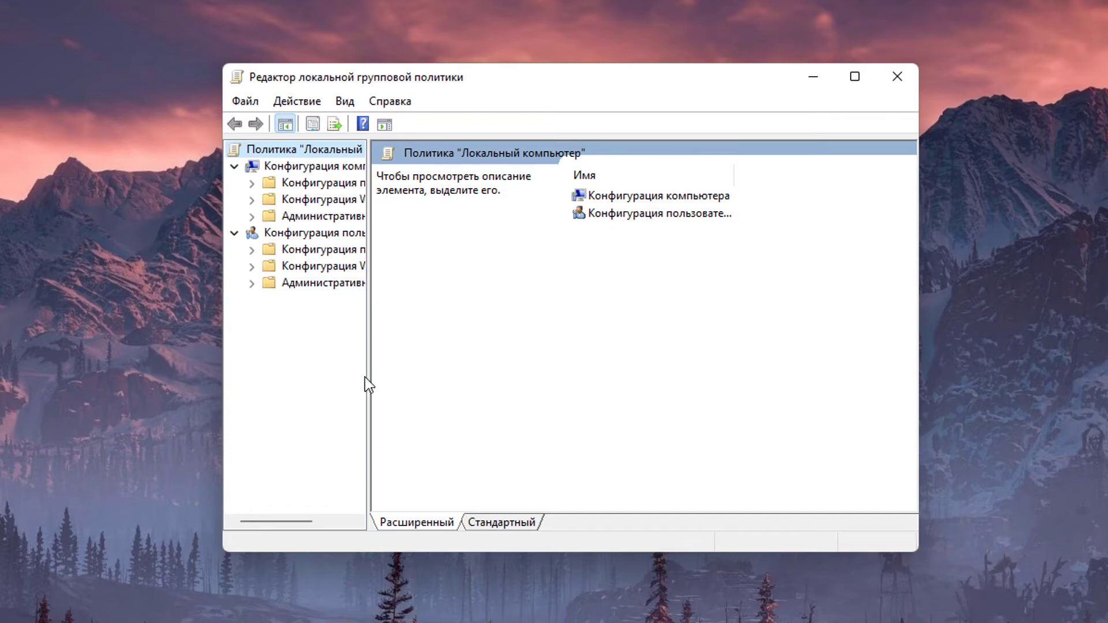
Step: Open the Проводник policies under Конфигурация компьютера, Административные шаблоны, Компоненты Windows
left_click_drag(367, 378, 468, 379)
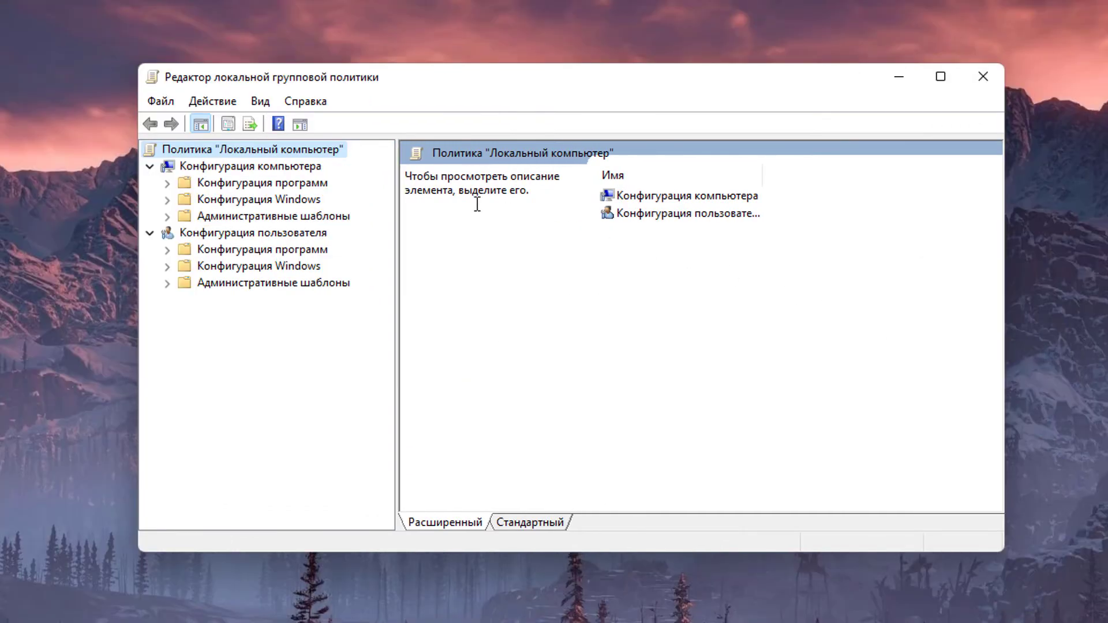
left_click(290, 168)
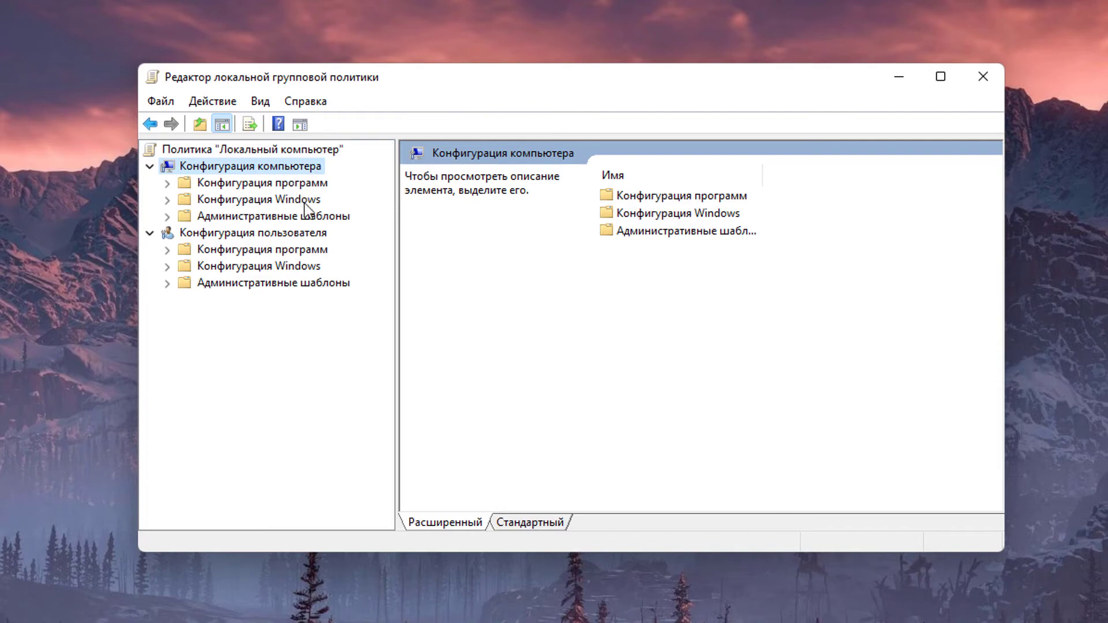
double_click(309, 218)
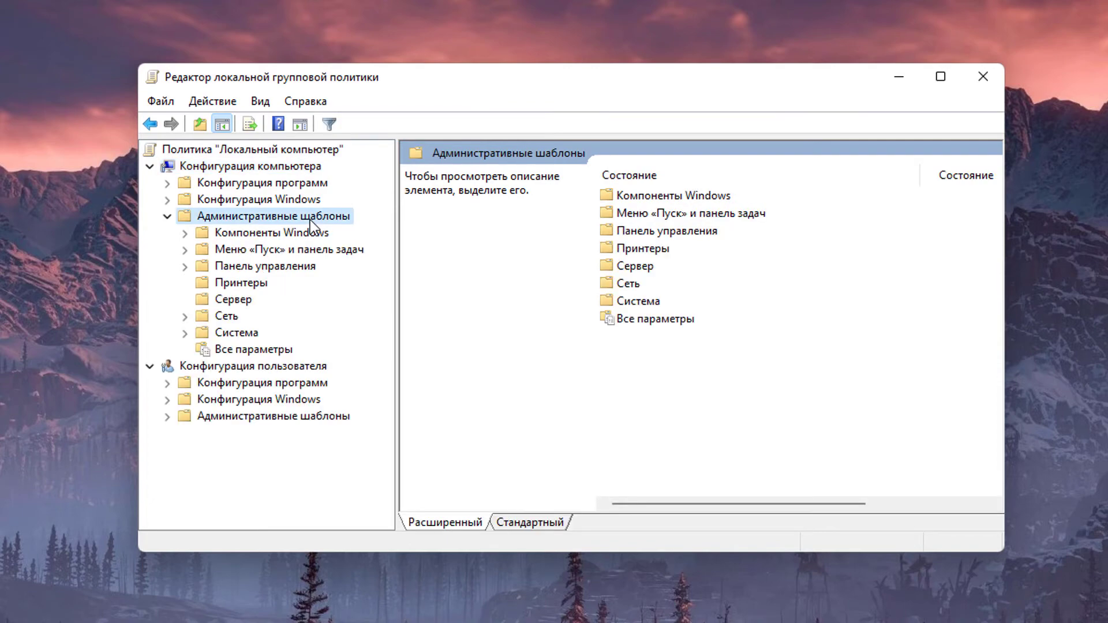
double_click(294, 233)
scroll(292, 313, "down", 1)
scroll(292, 314, "down", 3)
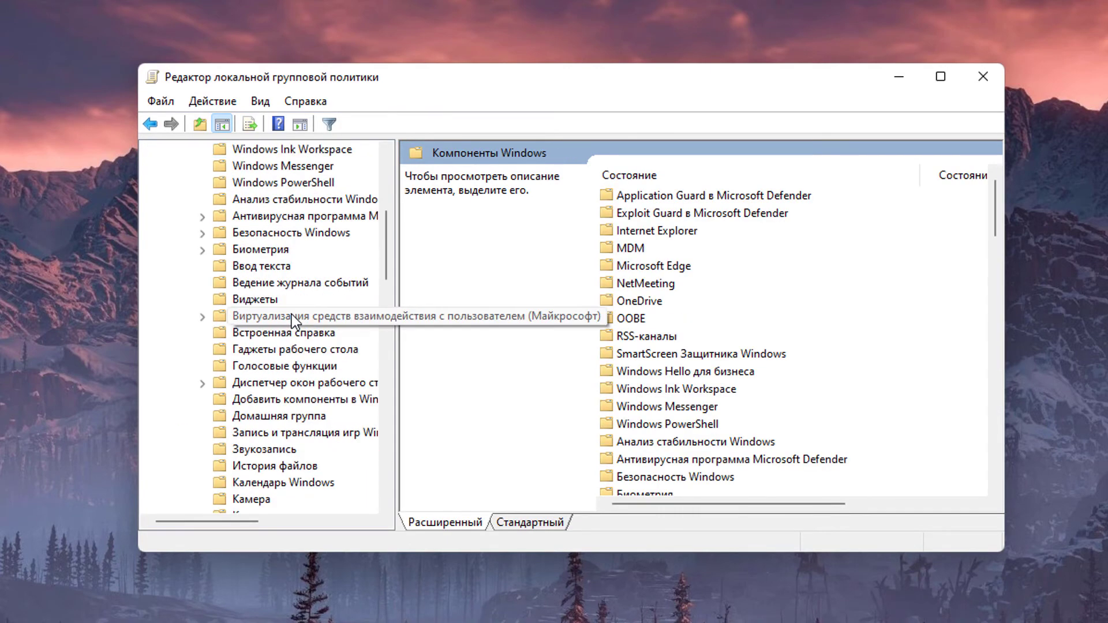
scroll(292, 316, "down", 3)
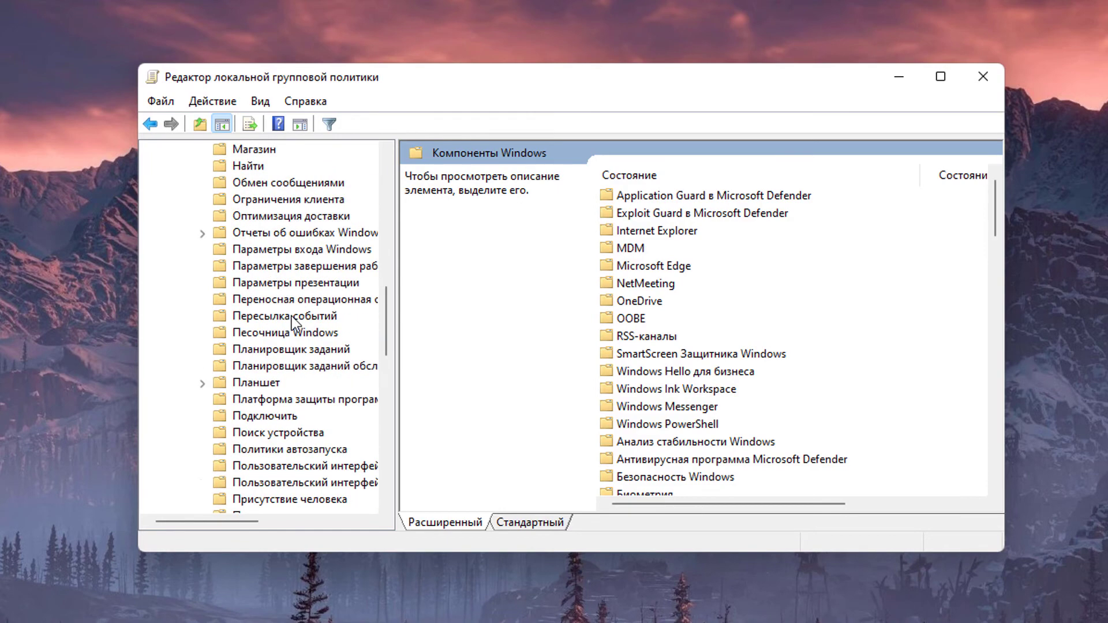
left_click(272, 466)
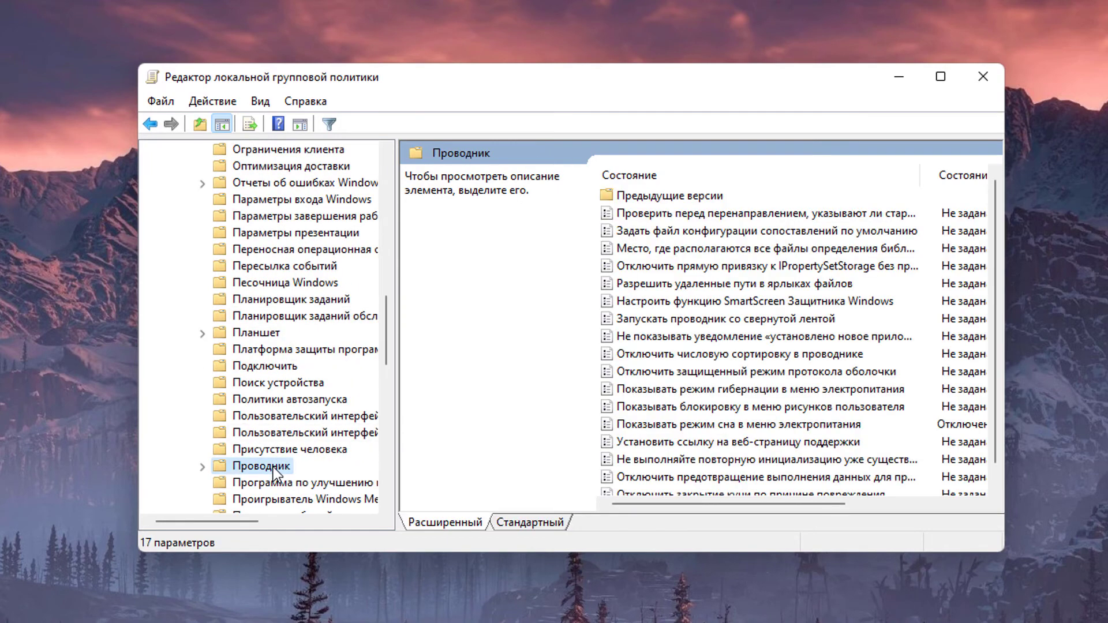
Step: Set the policy Показывать режим сна в меню электропитания to Не задано and apply it
left_click_drag(933, 529, 1090, 533)
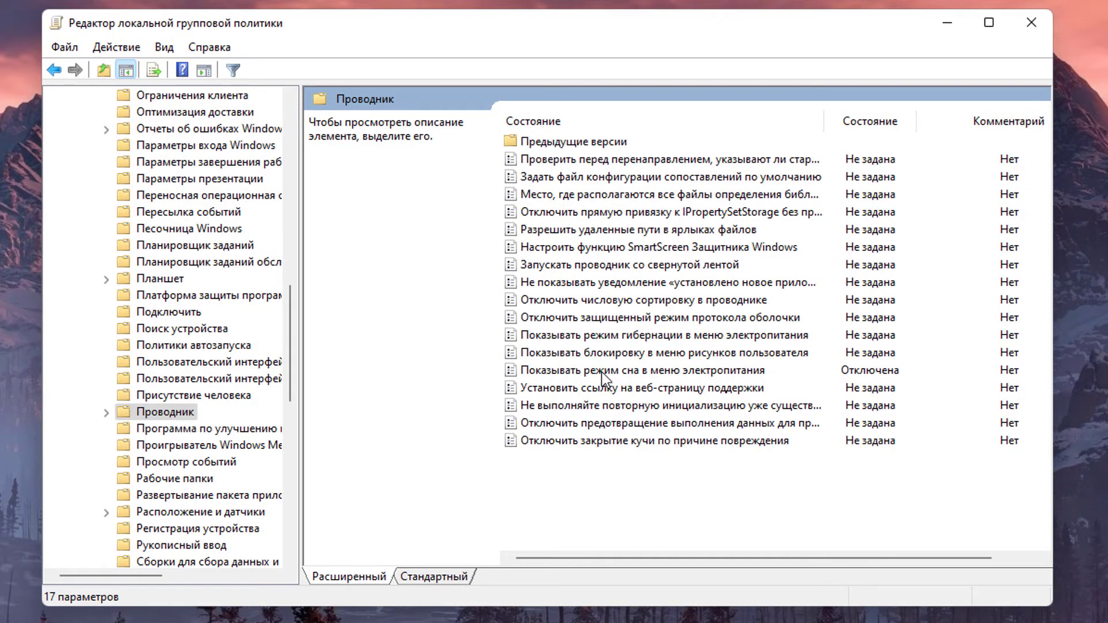
left_click(858, 376)
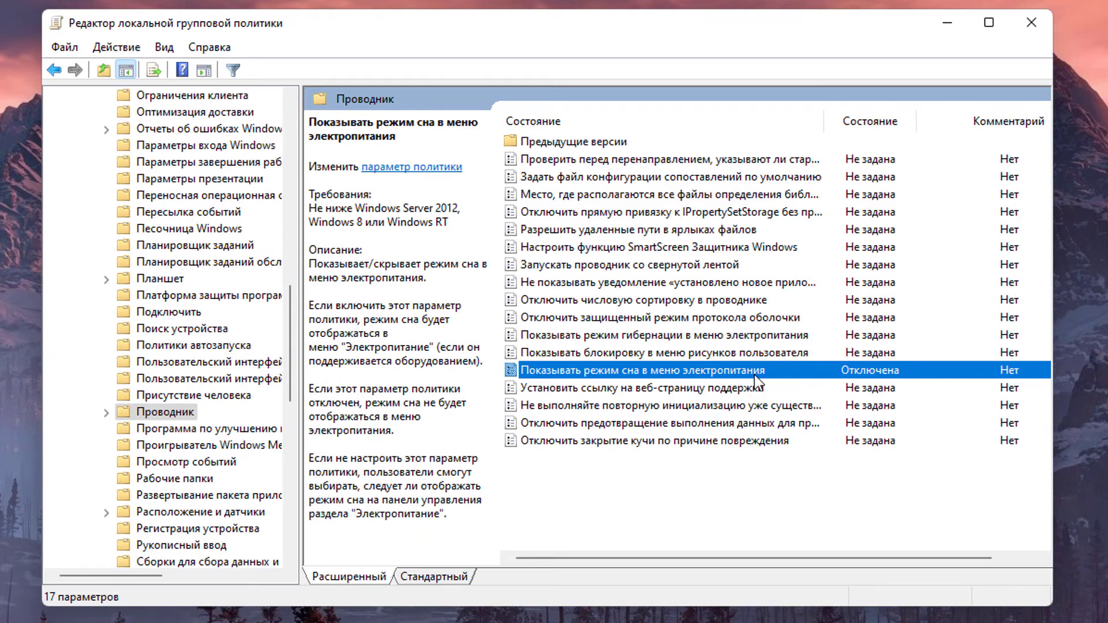
double_click(707, 372)
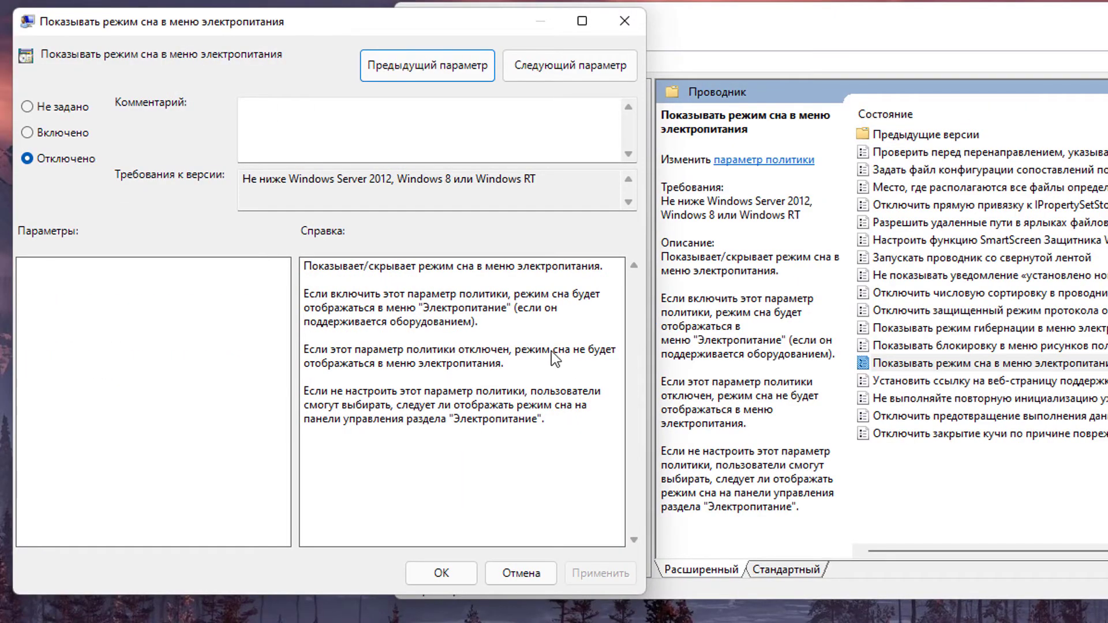
left_click(63, 132)
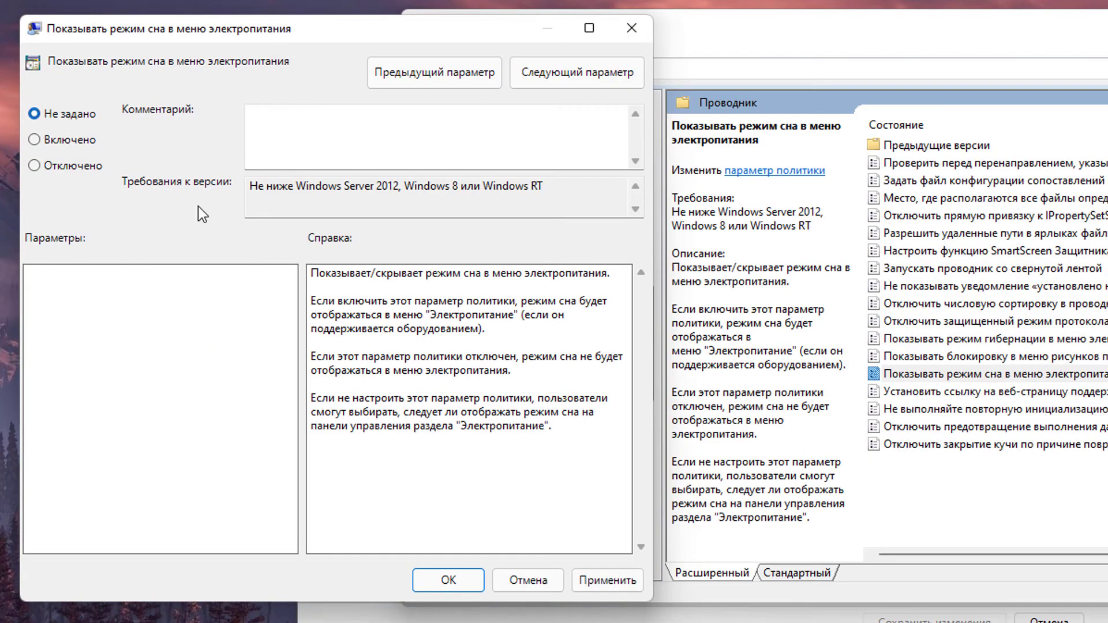
left_click(593, 582)
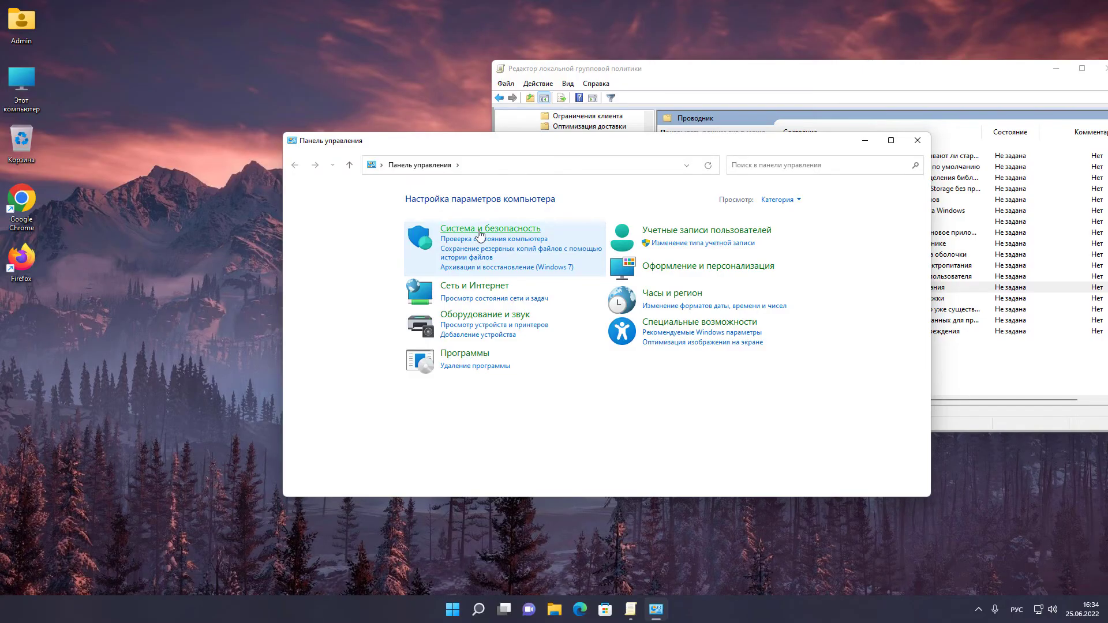
Step: In Панель управления, open the power button actions page under Система и безопасность, Электропитание, and unlock its unavailable settings
left_click(478, 224)
left_click(469, 308)
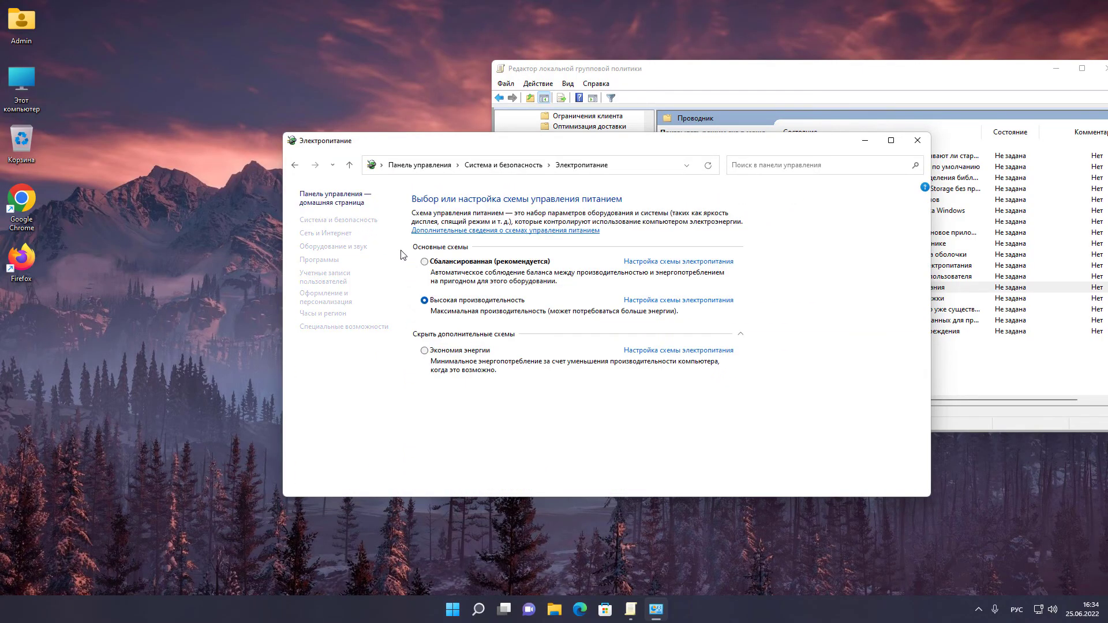
left_click(352, 222)
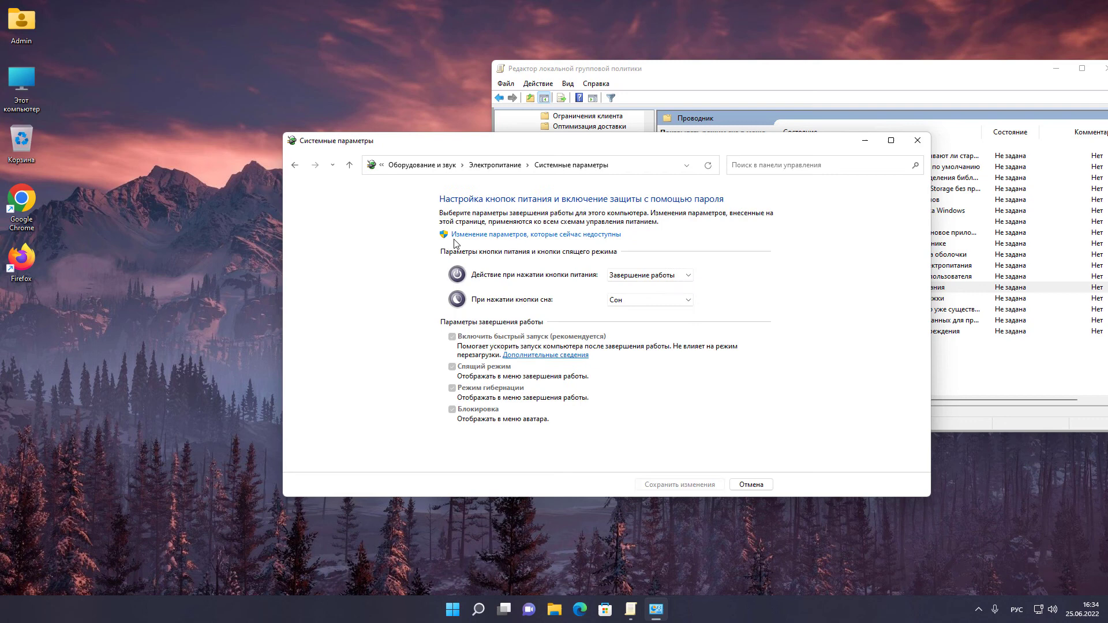
left_click(506, 234)
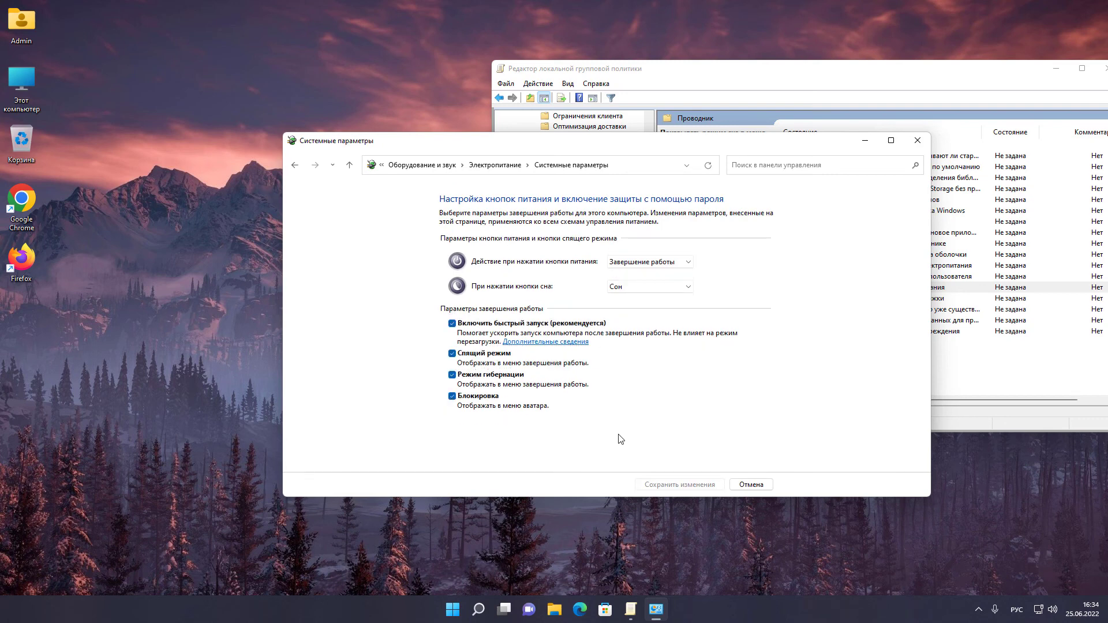
Step: Toggle the Спящий режим checkbox off and on to test that it can be edited
left_click(456, 355)
left_click(458, 355)
left_click(453, 355)
left_click(453, 354)
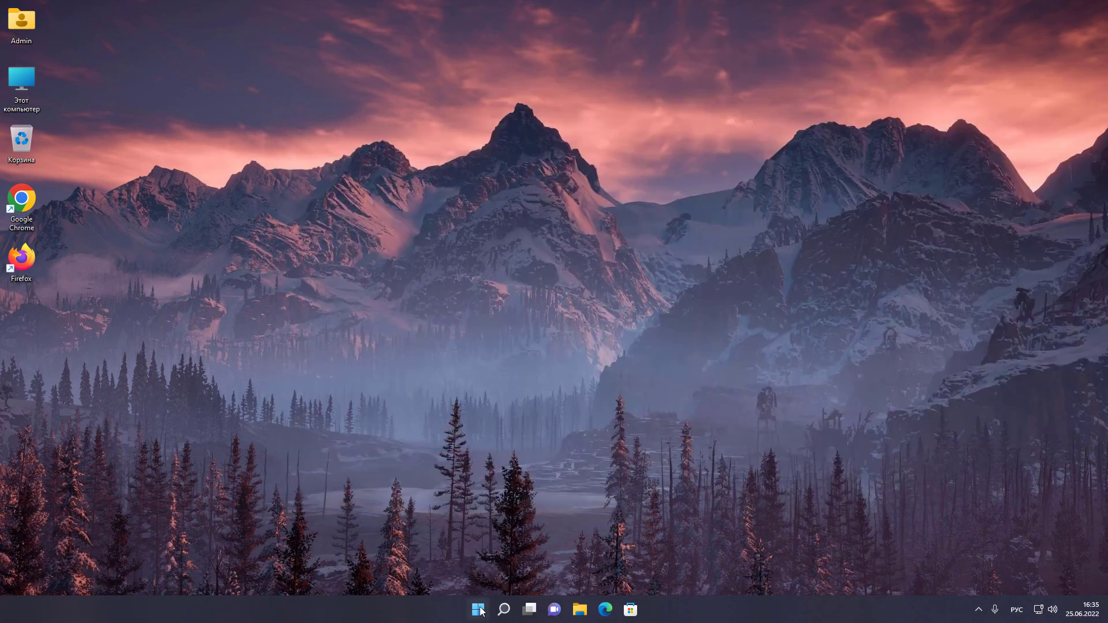
Step: Put the computer into Спящий режим from the power options of the Start menu
key("super")
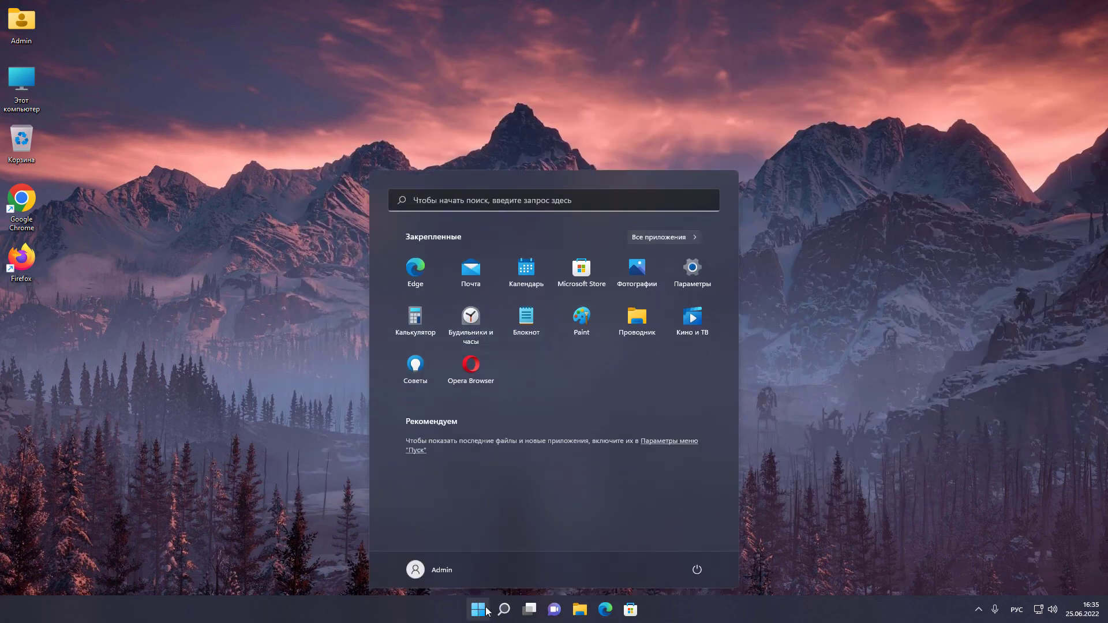
left_click(696, 570)
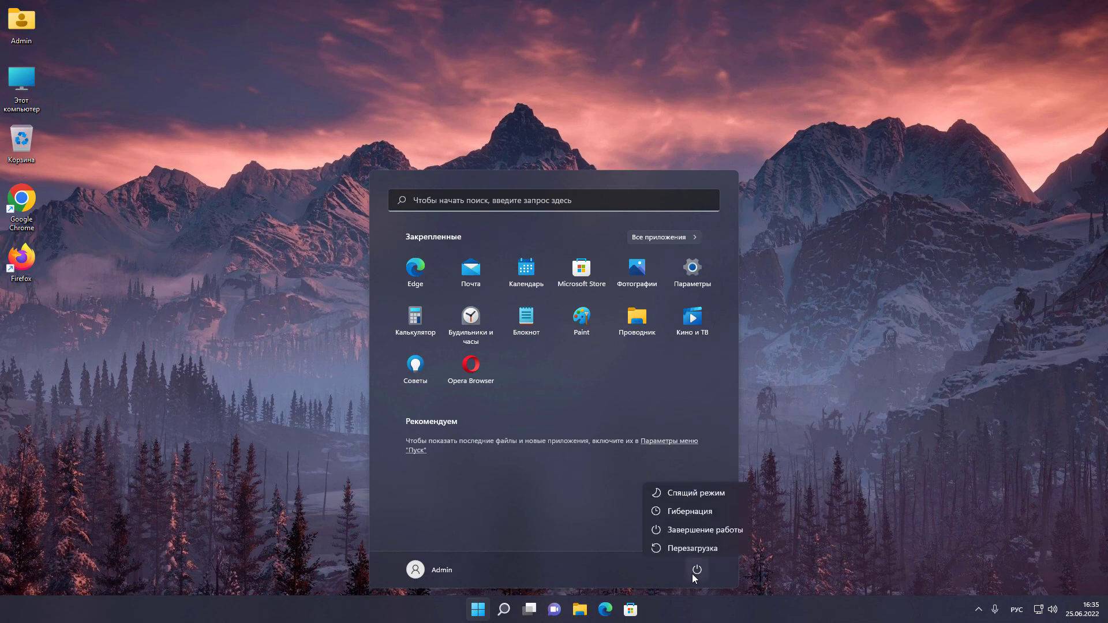
left_click(699, 492)
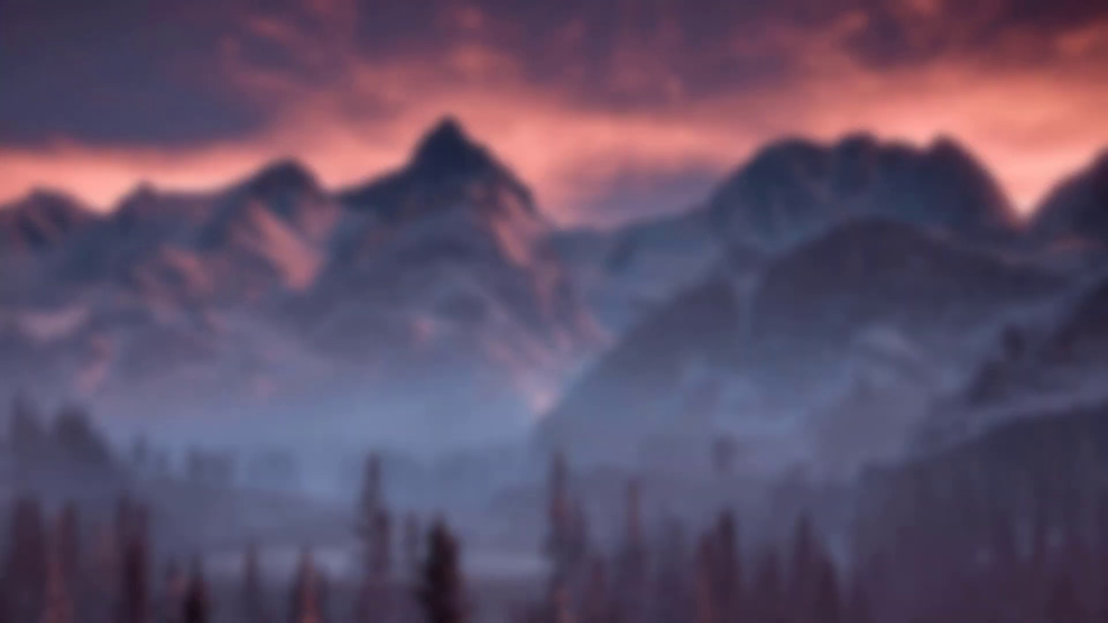